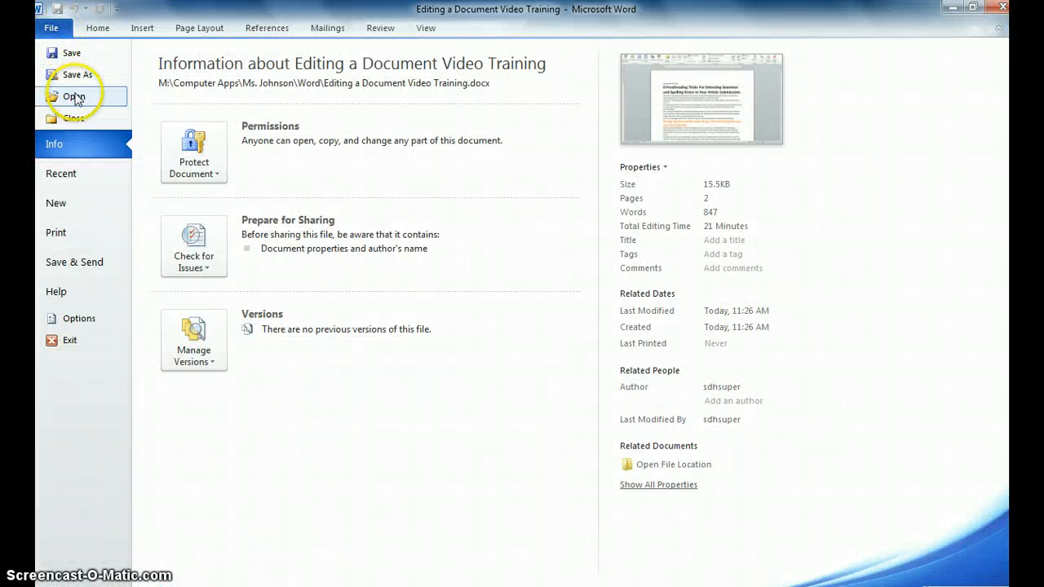
Step: Open "Editing a Document Video Training" from the teacher's Word folder inside Computer Apps on the M: drive
click(74, 97)
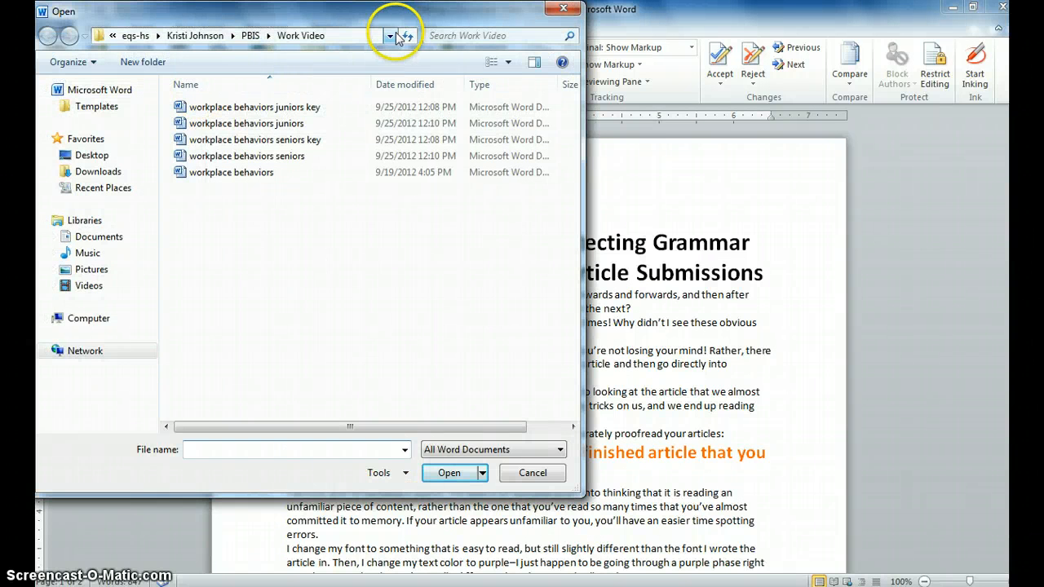
click(66, 324)
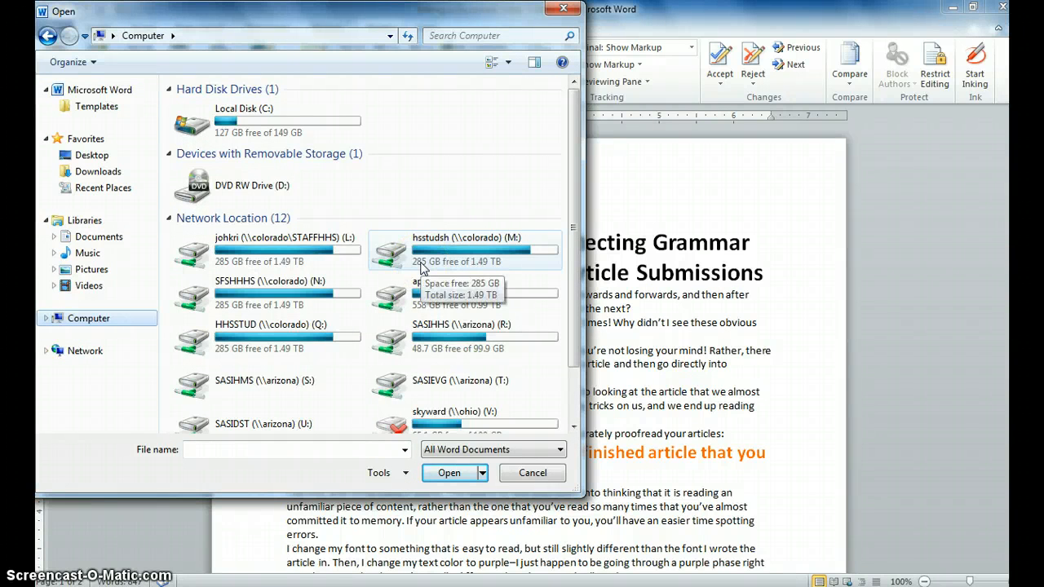
double_click(400, 263)
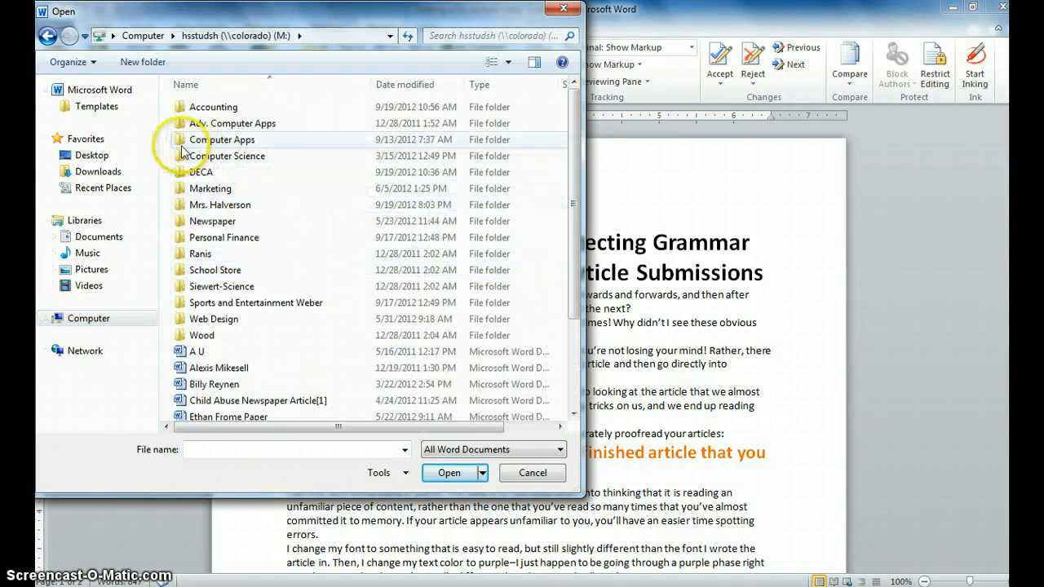
double_click(181, 140)
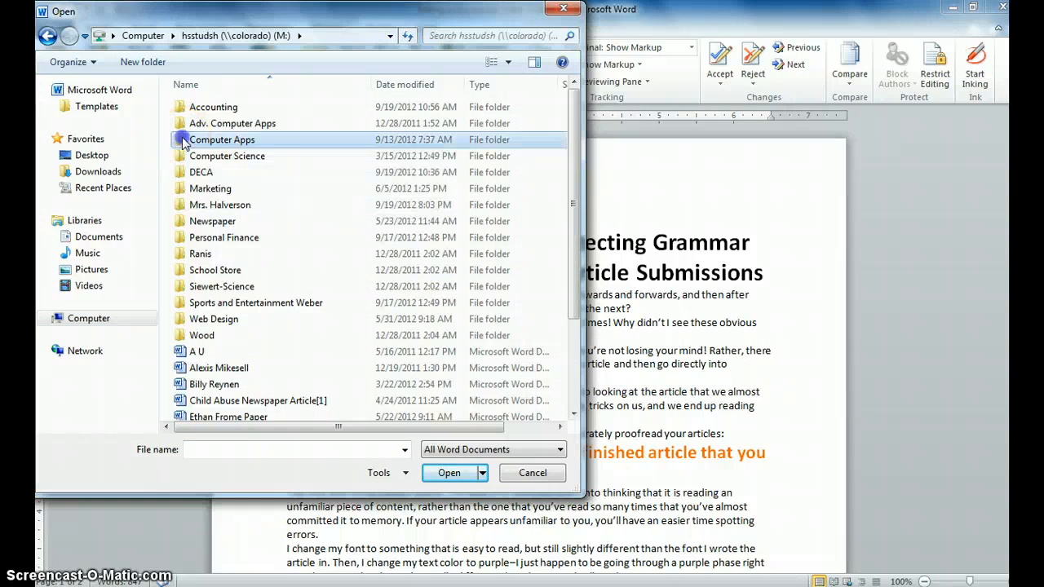
double_click(194, 222)
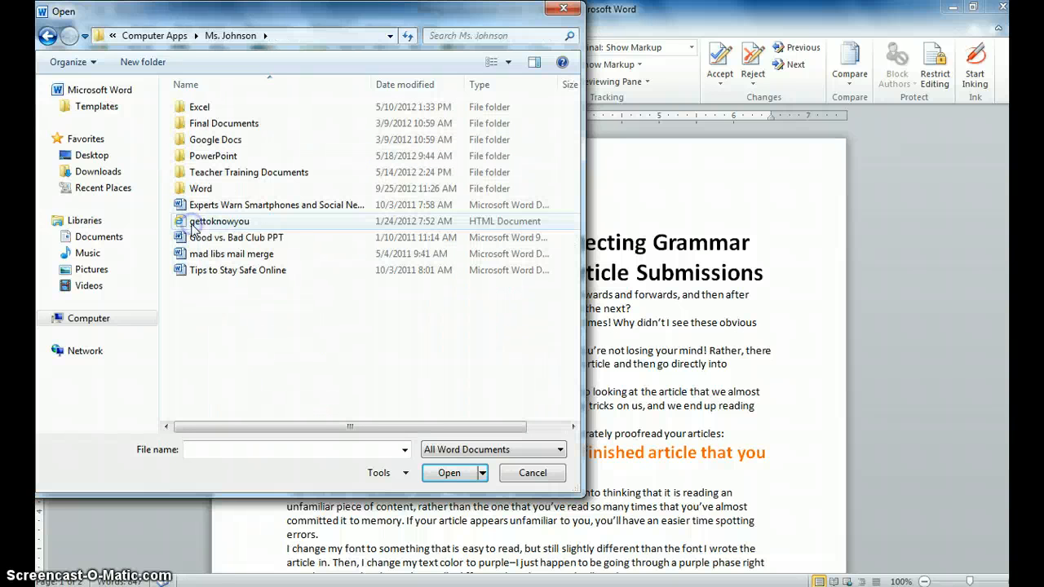
double_click(196, 189)
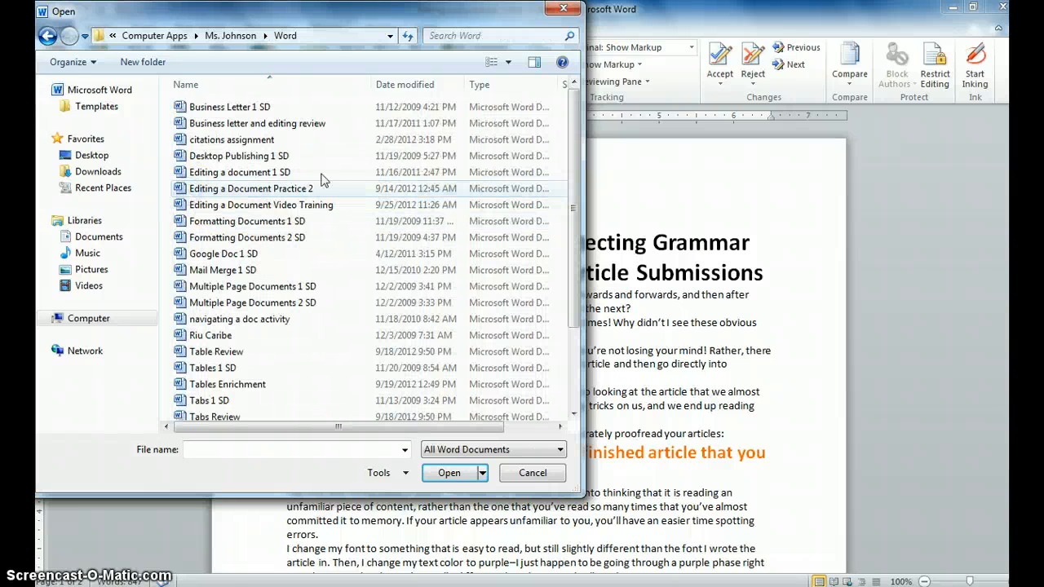
double_click(245, 207)
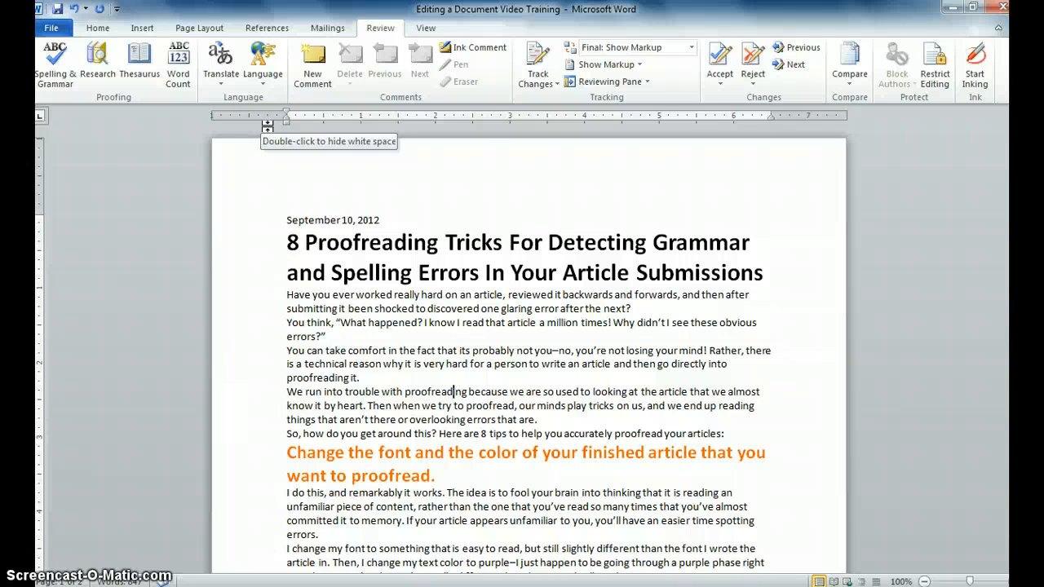
Step: Save a copy of the document as "Editing a Document Video Trainingkj" in the Computer Apps\Word folder on the L: drive
click(51, 31)
click(69, 75)
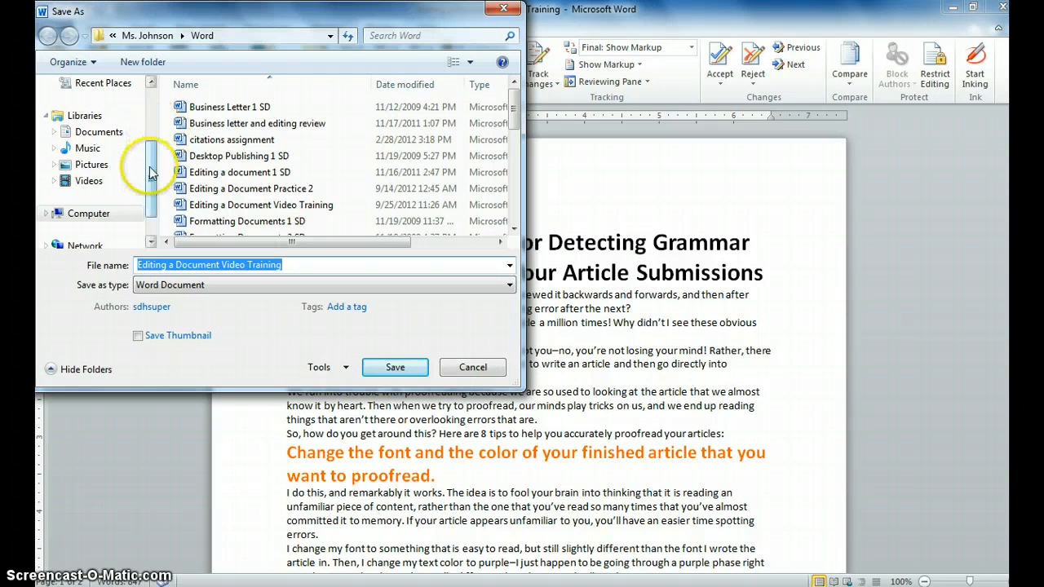
click(93, 217)
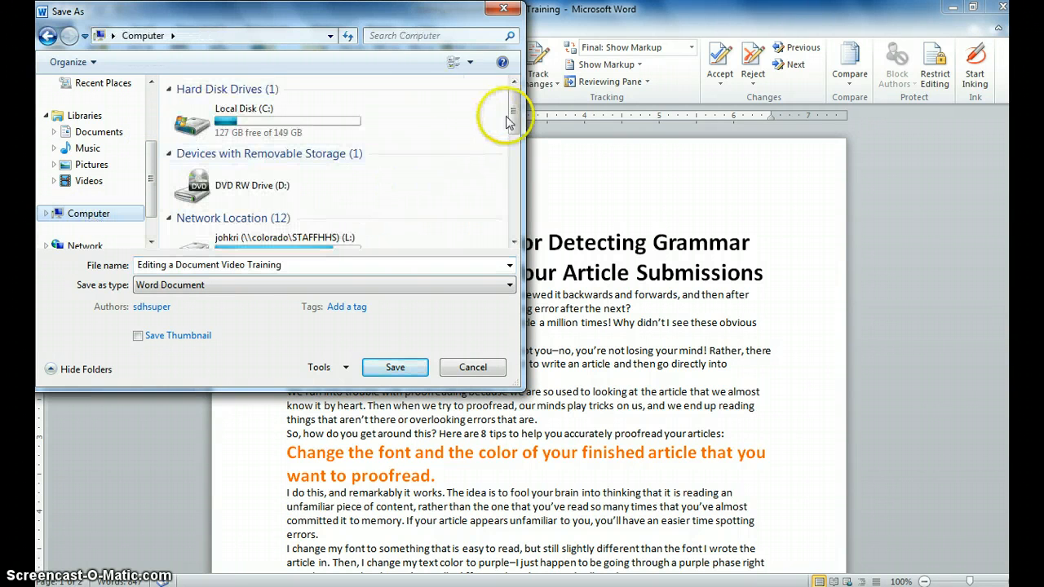
scroll(506, 121, down, 2)
double_click(322, 190)
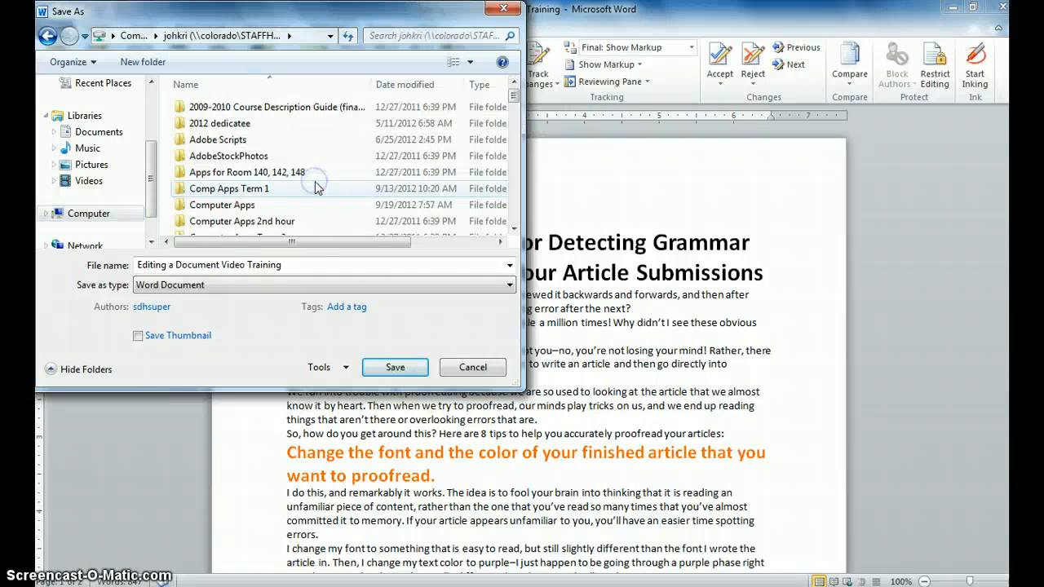
double_click(191, 211)
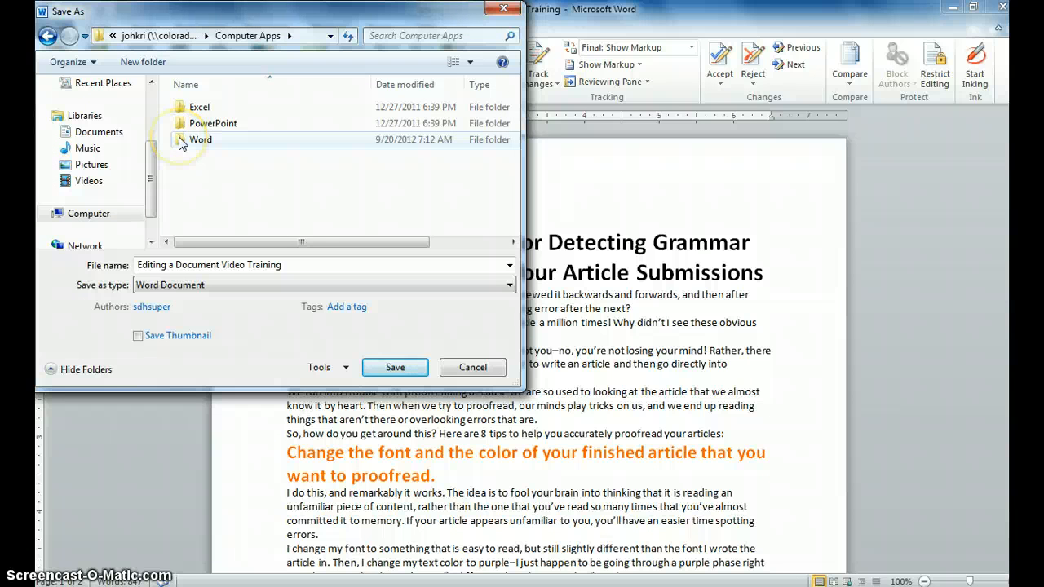
double_click(181, 143)
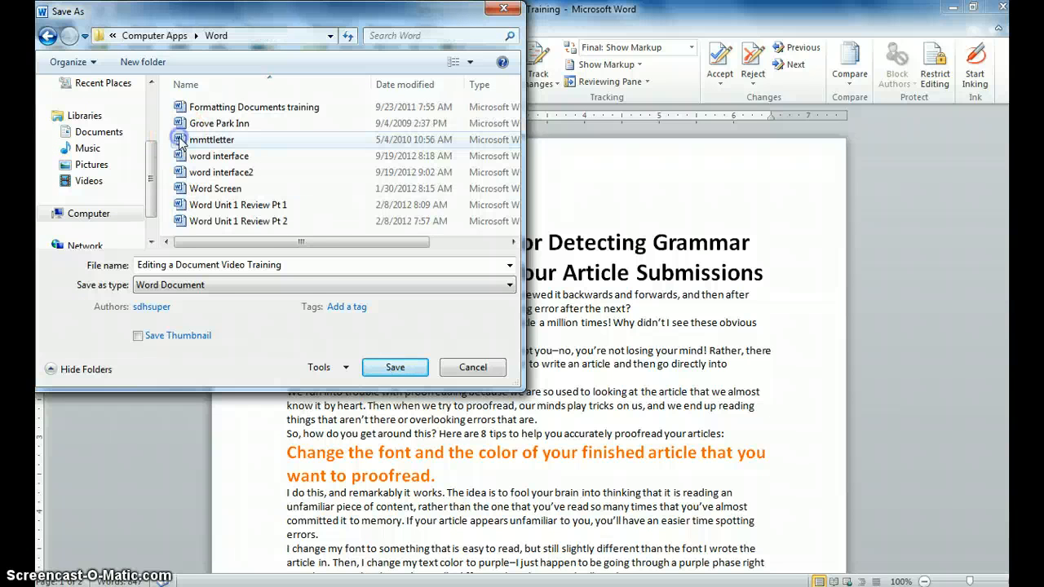
click(299, 263)
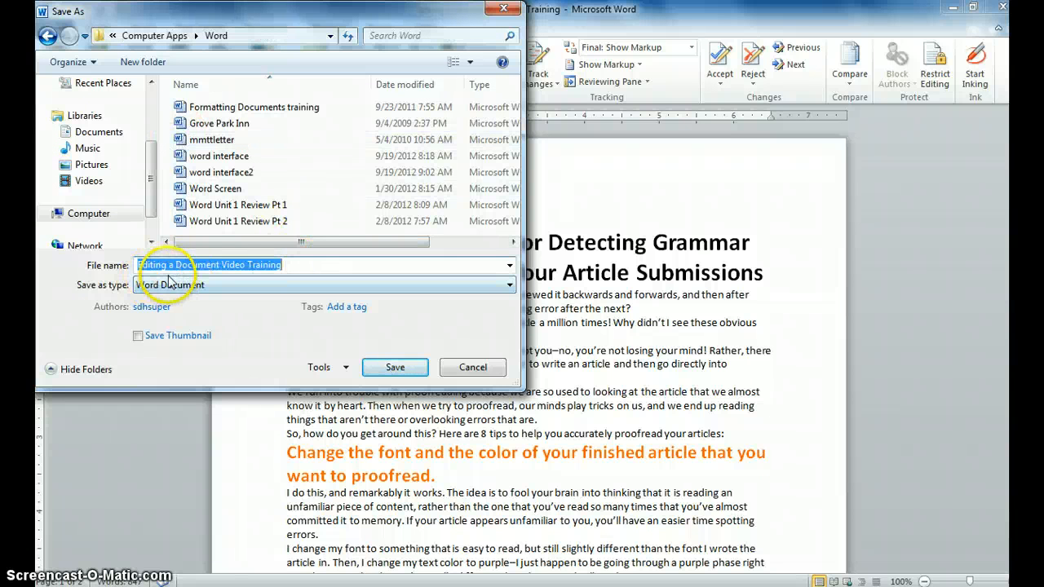
click(335, 267)
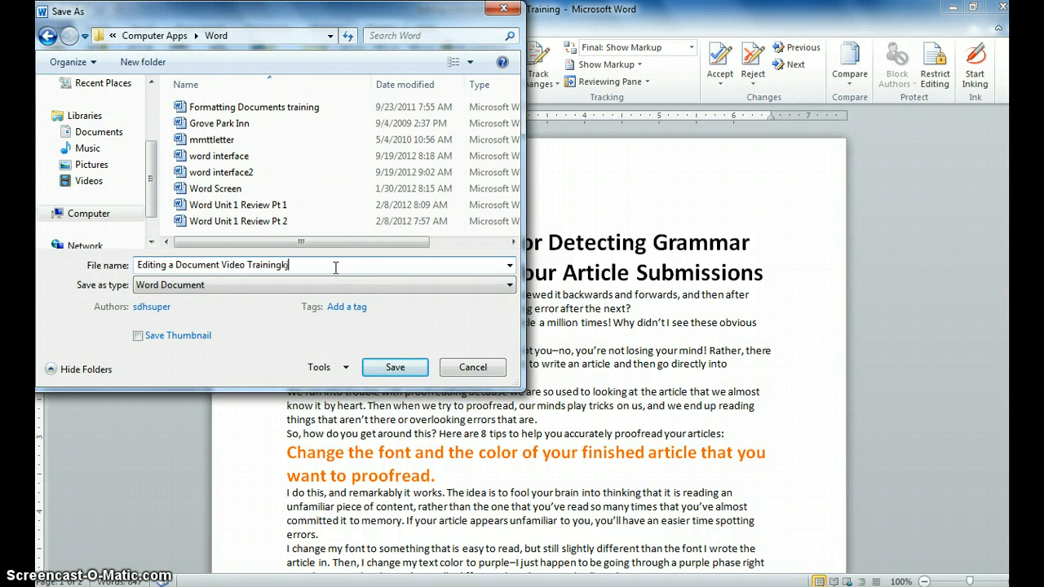
click(371, 368)
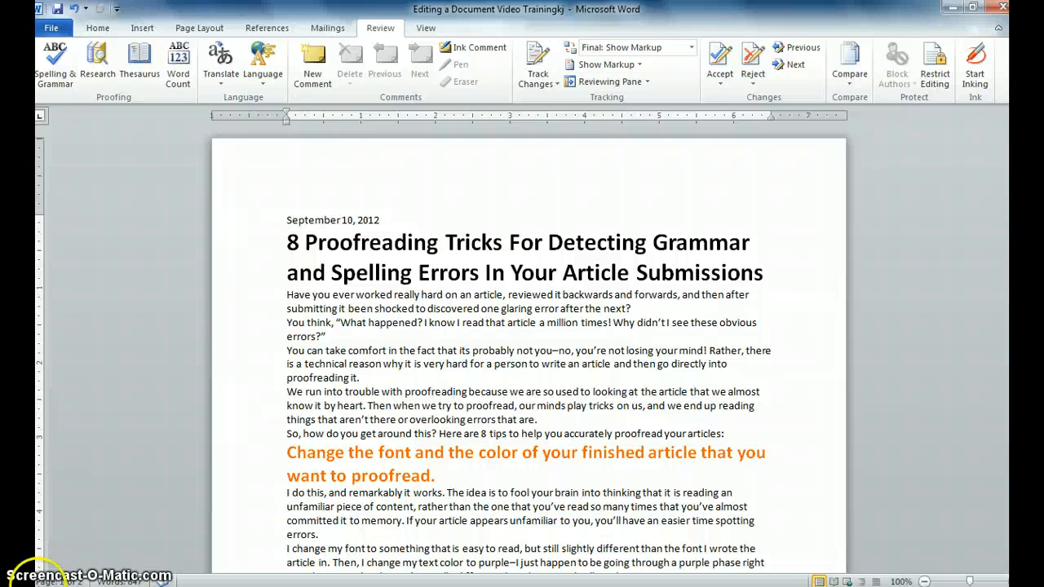
Step: Use Replace to find "errors" and change the next two occurrences to "mistakes" one at a time
click(90, 30)
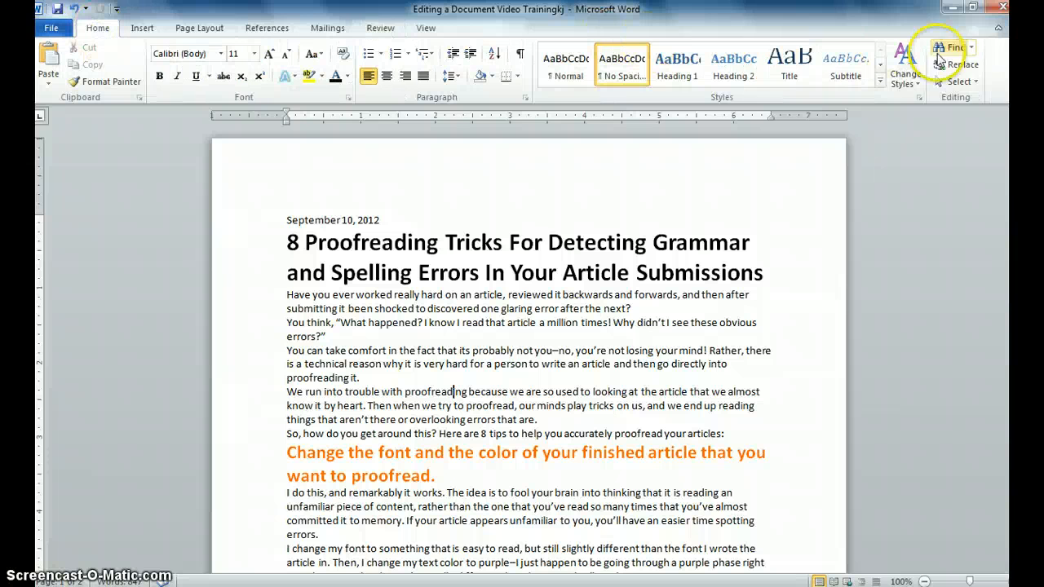
click(971, 49)
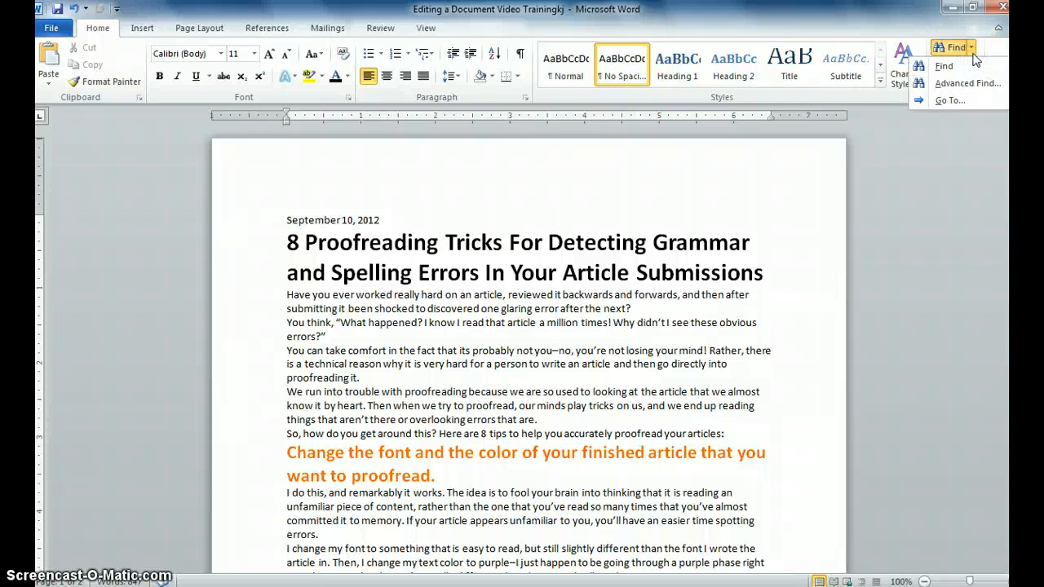
click(989, 52)
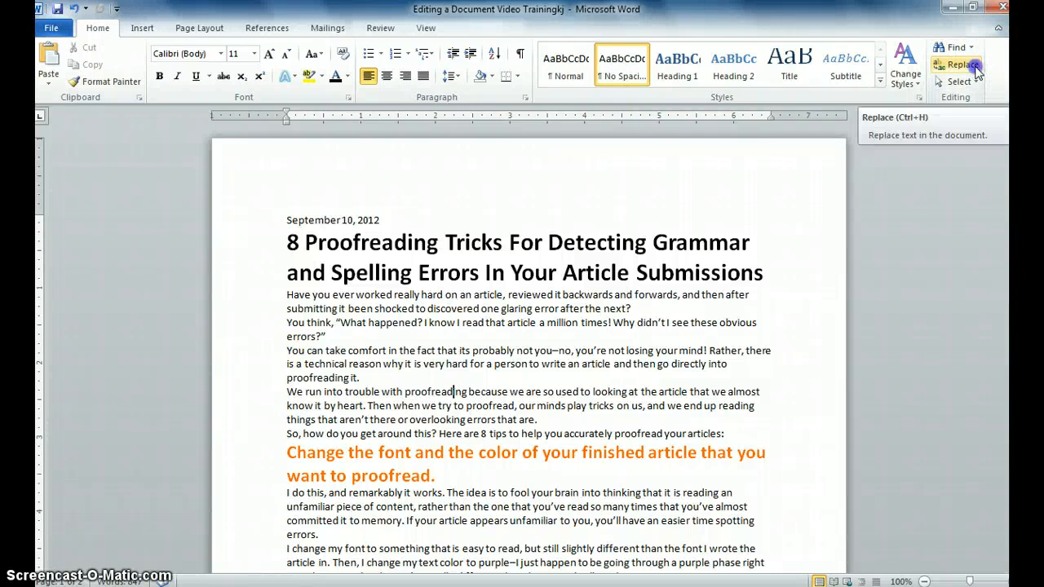
click(975, 67)
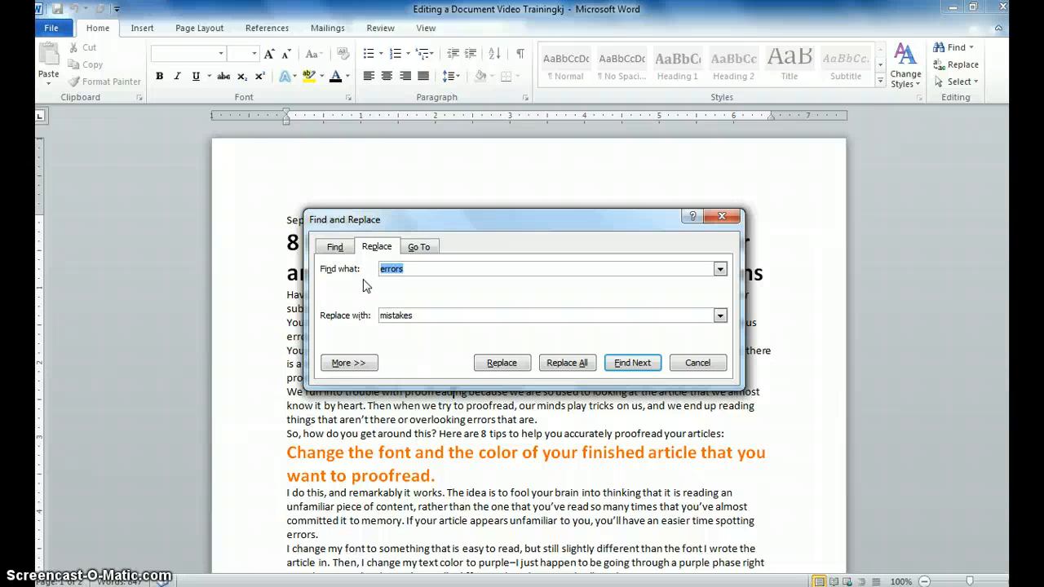
click(422, 316)
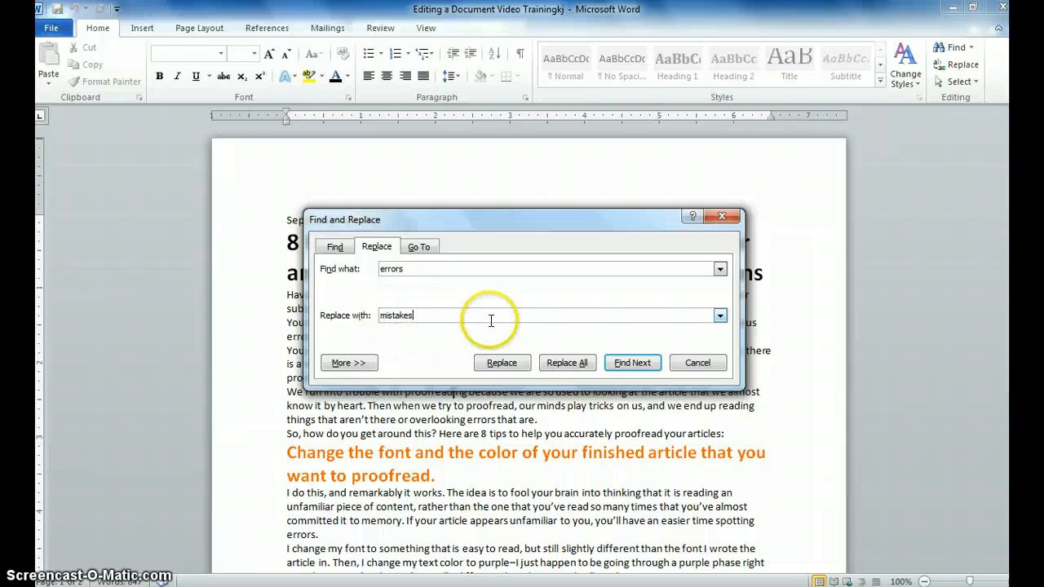
click(624, 365)
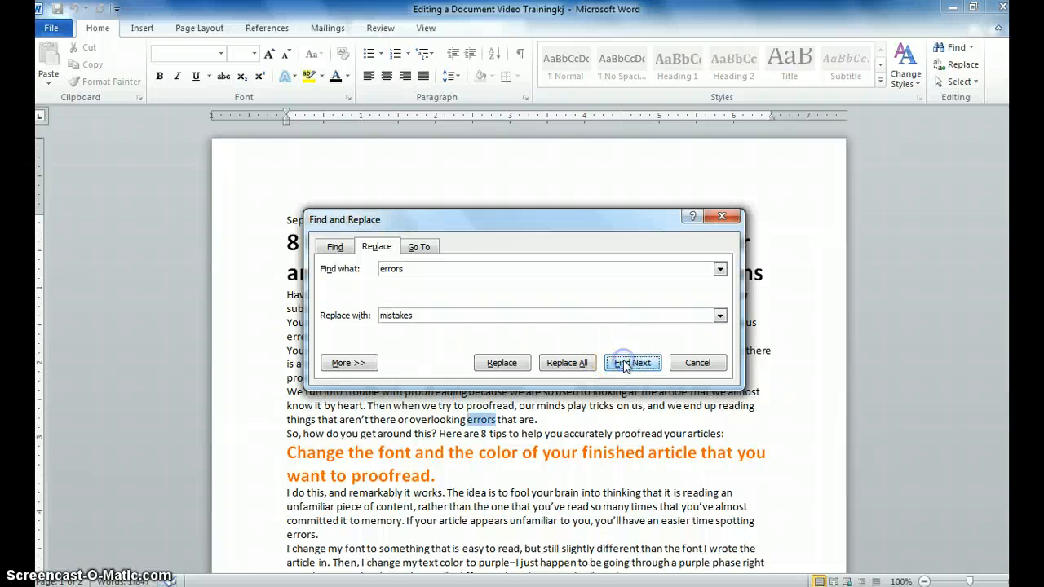
click(502, 362)
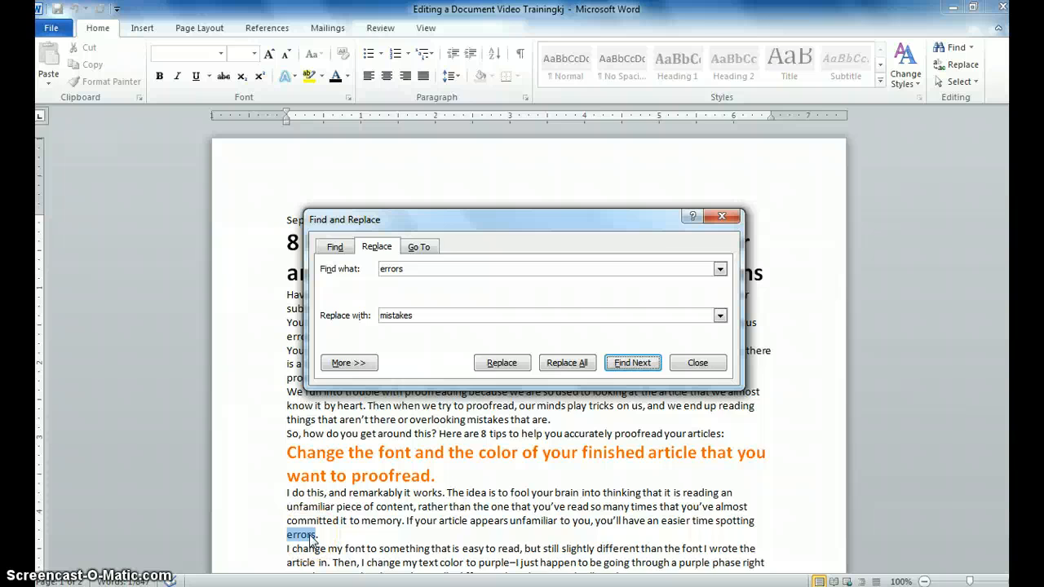
click(504, 363)
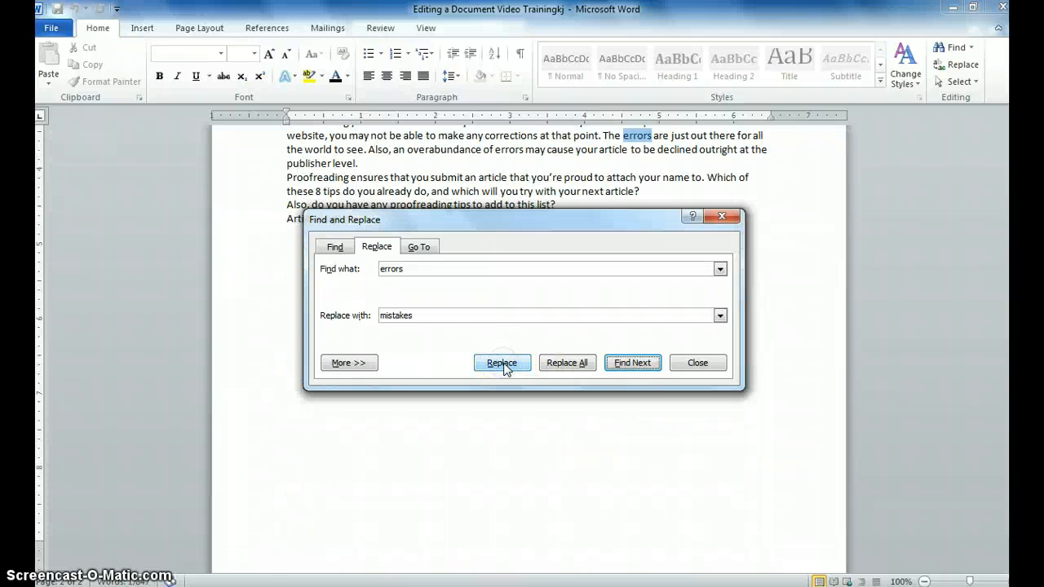
click(503, 365)
Step: Expand the search options, replace all remaining occurrences of "errors" with "mistakes", and close Find and Replace
click(581, 365)
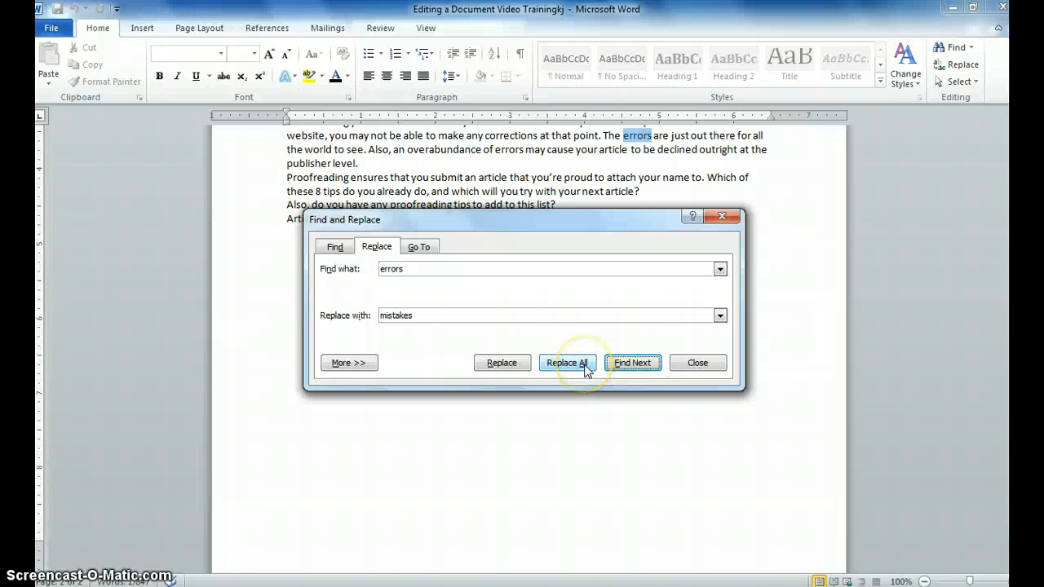
click(349, 363)
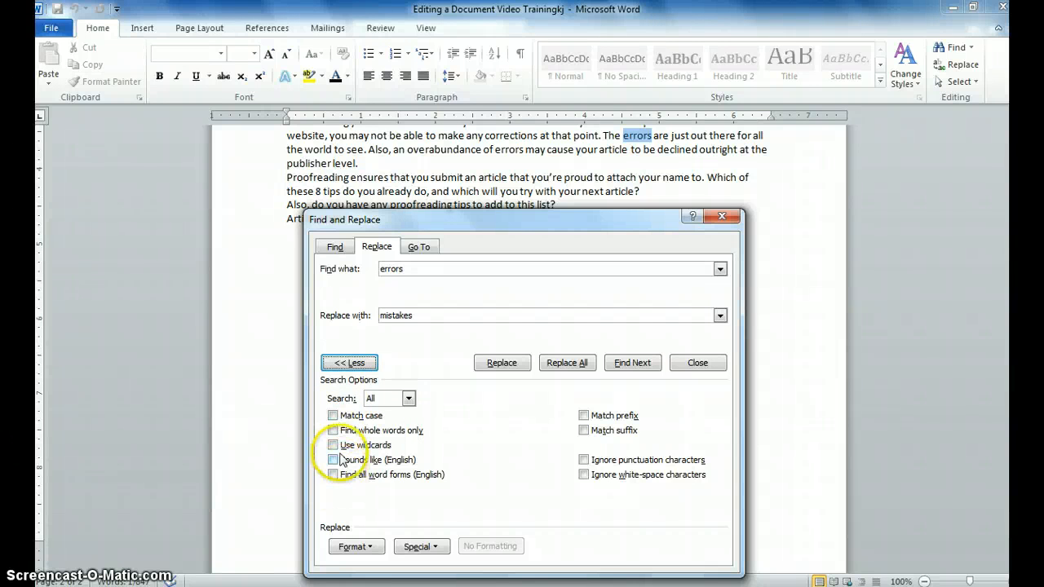
click(574, 364)
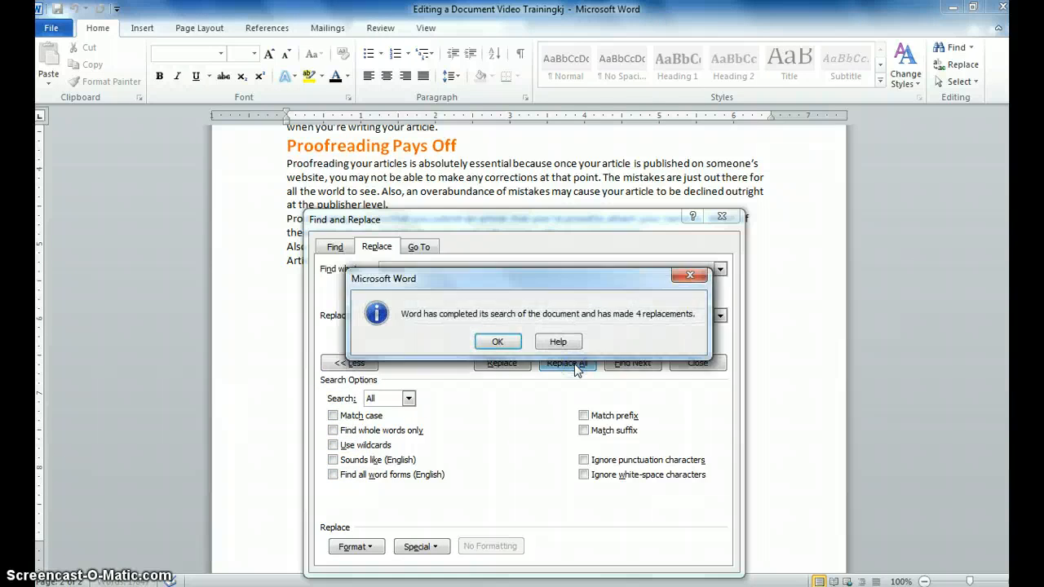
click(497, 342)
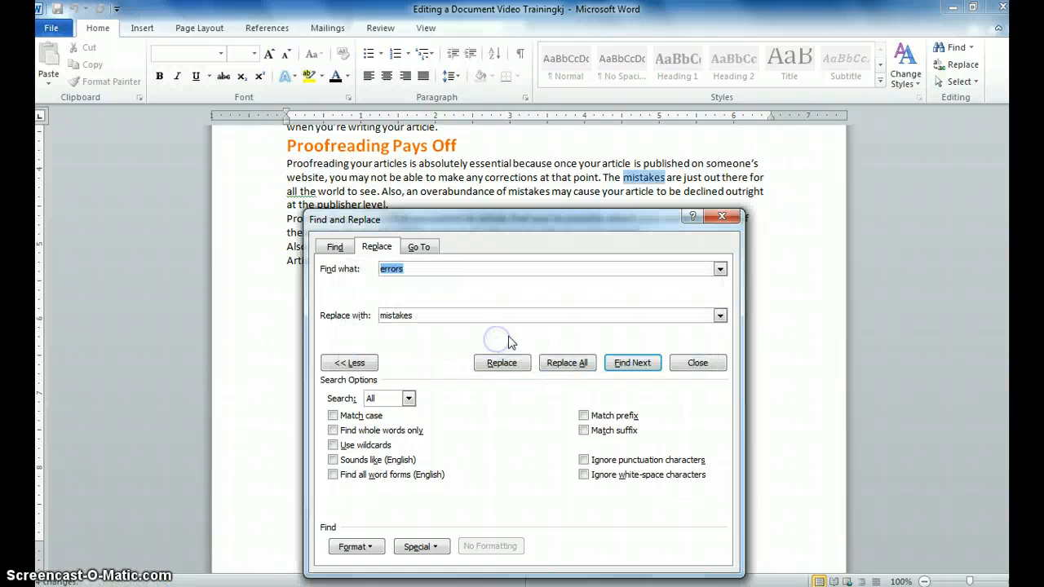
click(722, 216)
Step: Search the document for the title word "Proofreading", go to the match in "Proofreading ensures that you submit", and close the search results
scroll(962, 444, up, 20)
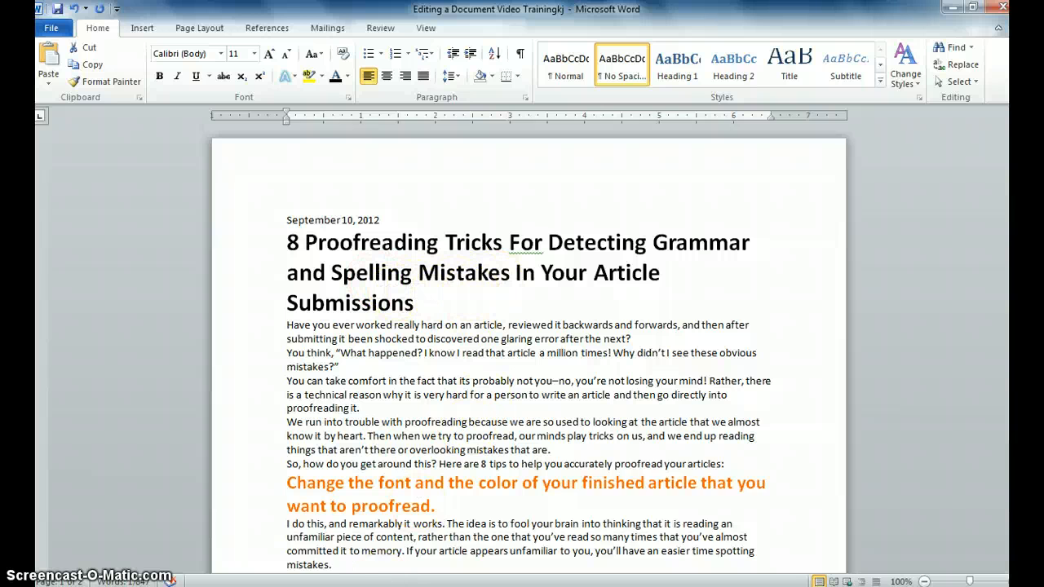
scroll(469, 428, down, 1)
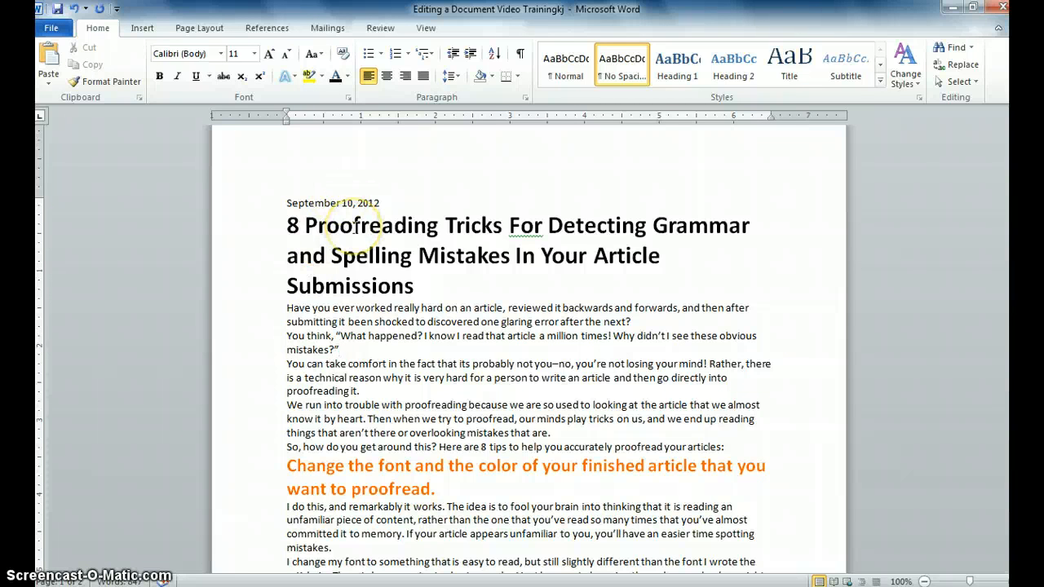
double_click(355, 228)
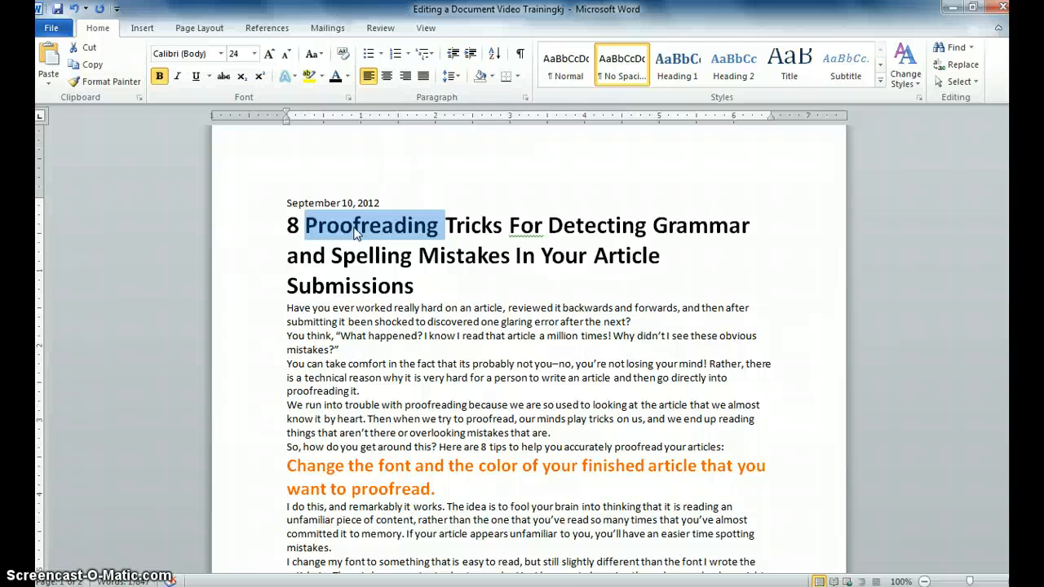
key(ctrl+f)
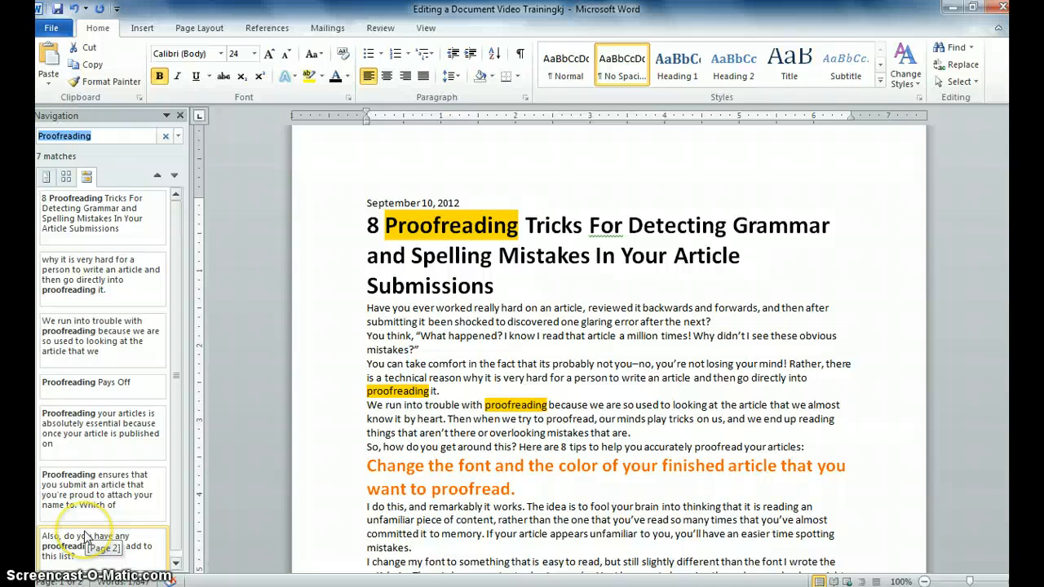
click(76, 494)
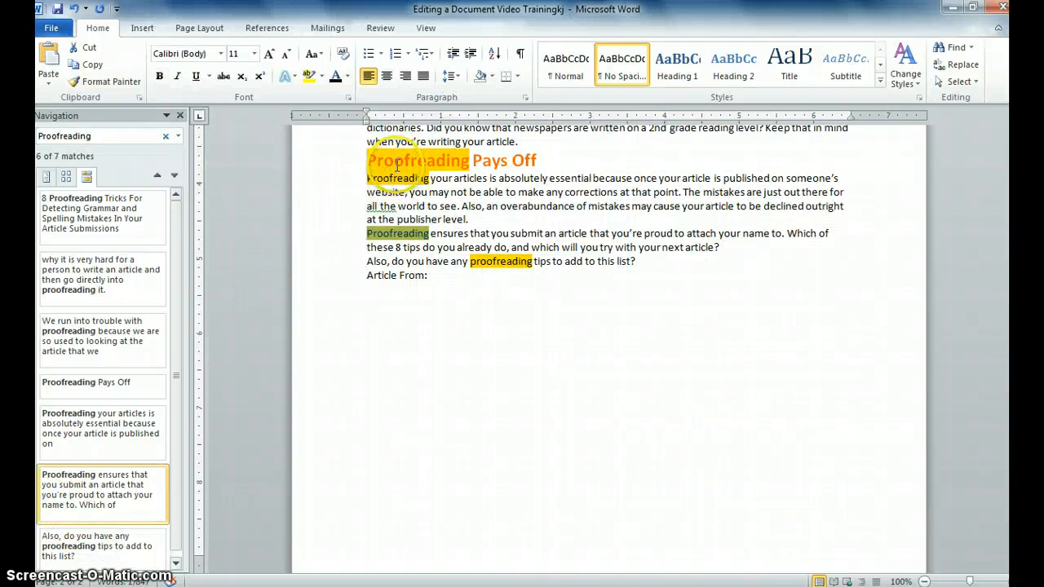
click(180, 116)
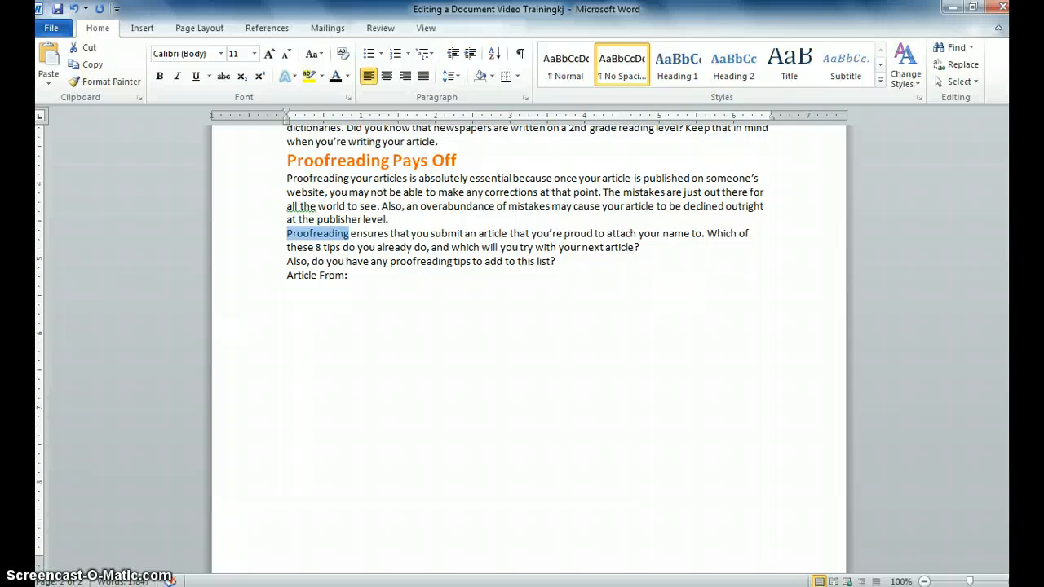
Step: Move the "Read your article out loud" heading and its paragraph above the "Change the font and the color" heading
drag(1011, 429, 1011, 227)
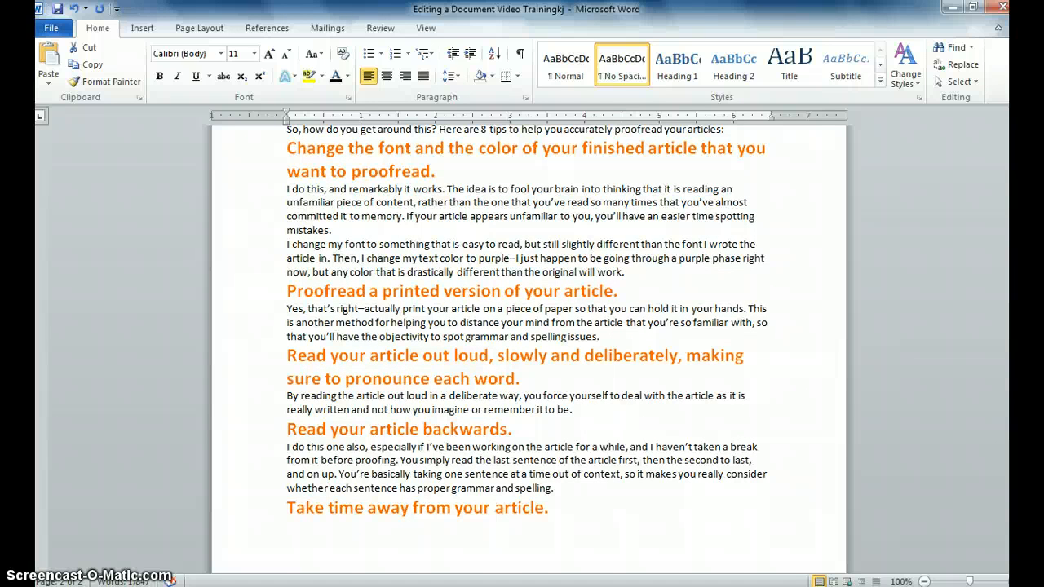
drag(578, 411, 291, 364)
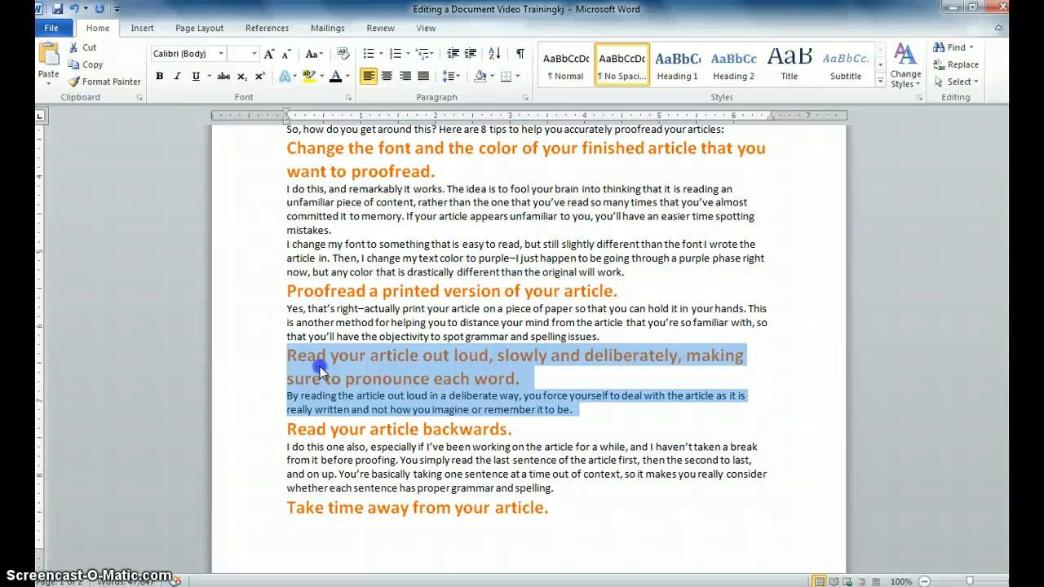
drag(321, 371, 292, 390)
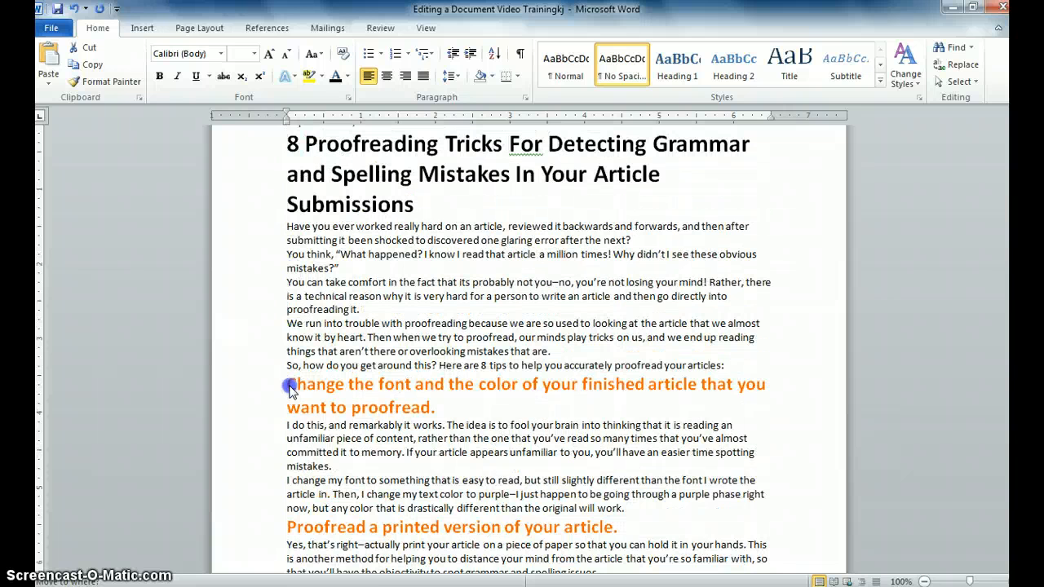
drag(290, 389, 291, 389)
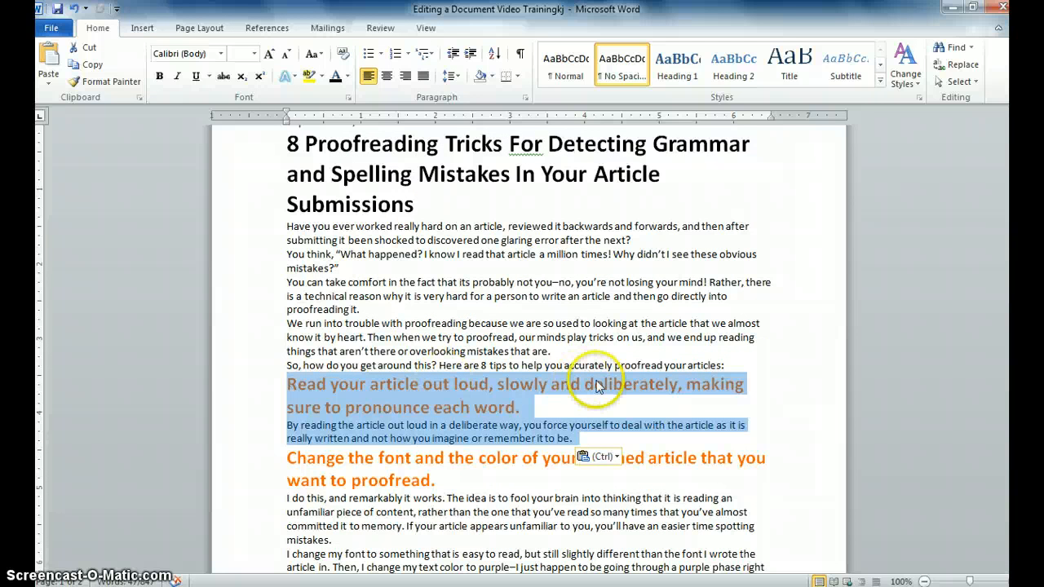
Step: Cut the "Get a buddy" heading and paragraph, paste them with source formatting above "Change the font and the color", and remove the extra blank line
drag(1011, 240, 1012, 376)
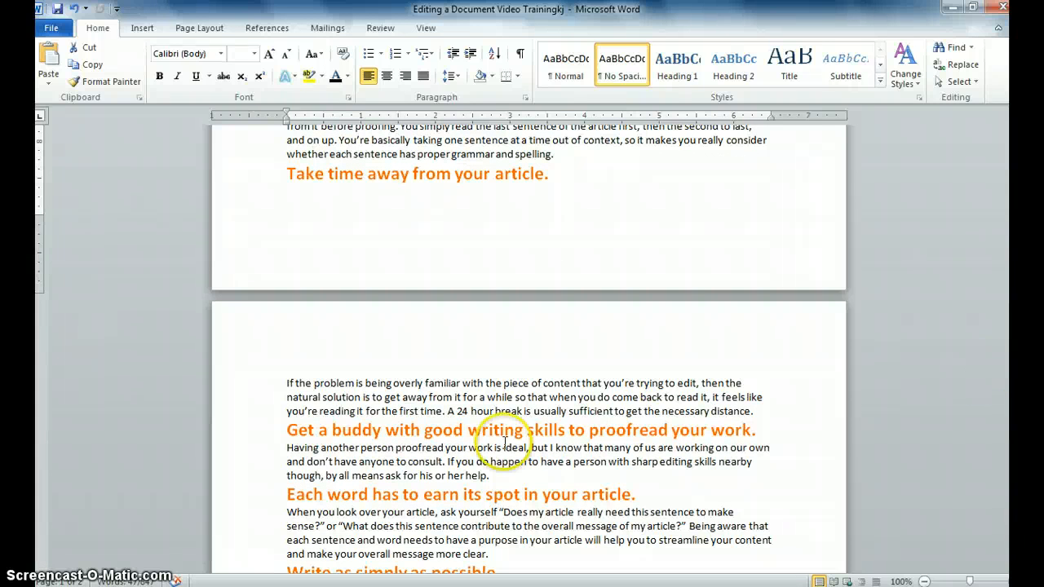
drag(498, 477, 294, 433)
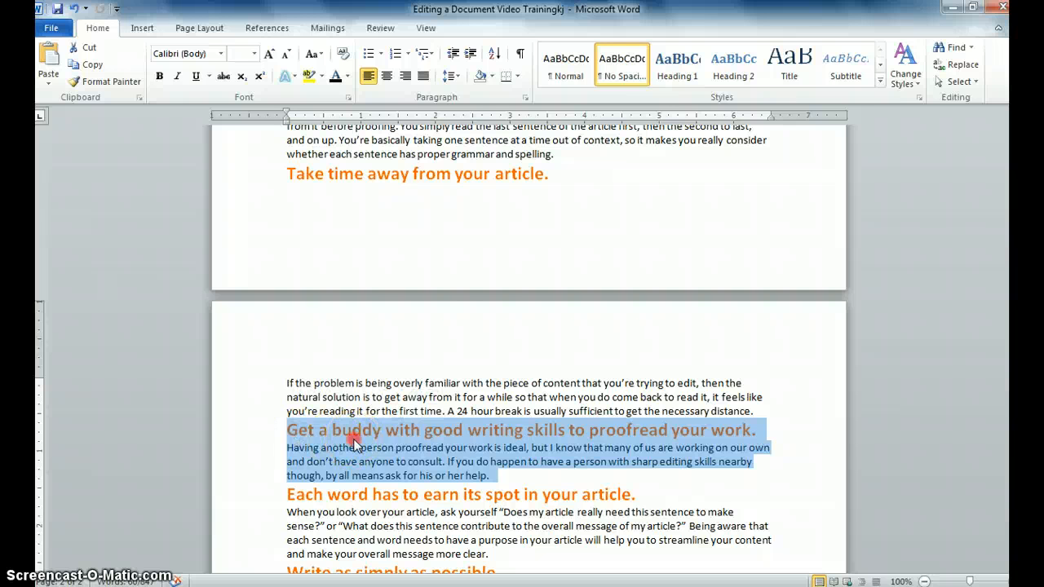
right_click(355, 445)
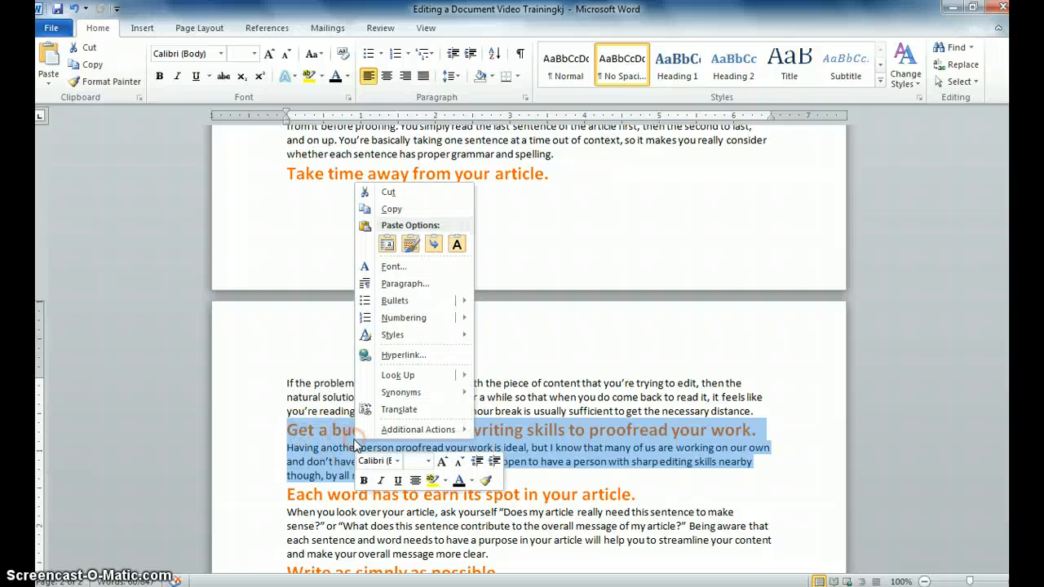
click(390, 194)
drag(1011, 359, 1011, 247)
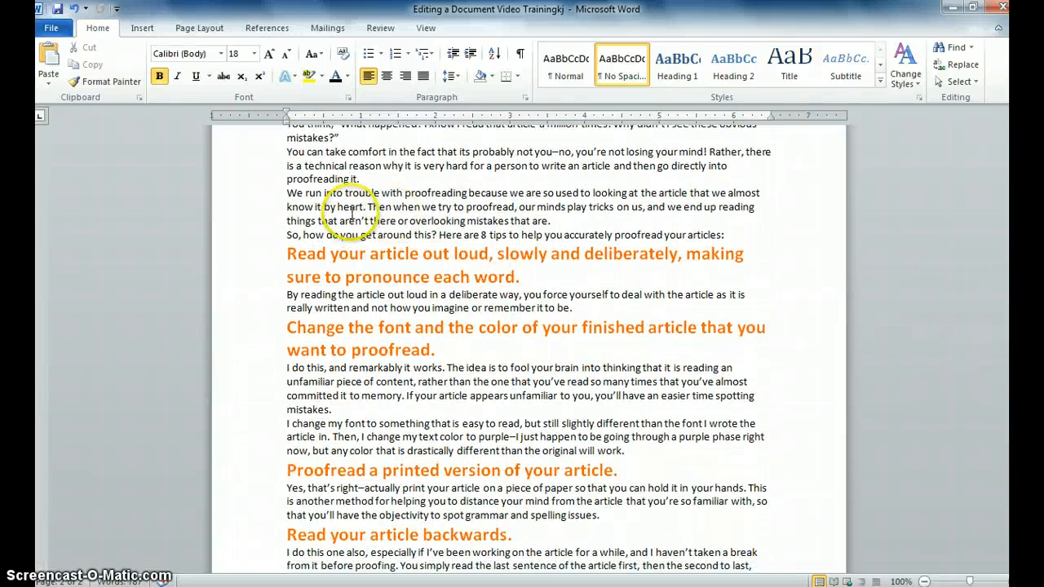
click(286, 329)
key(Return)
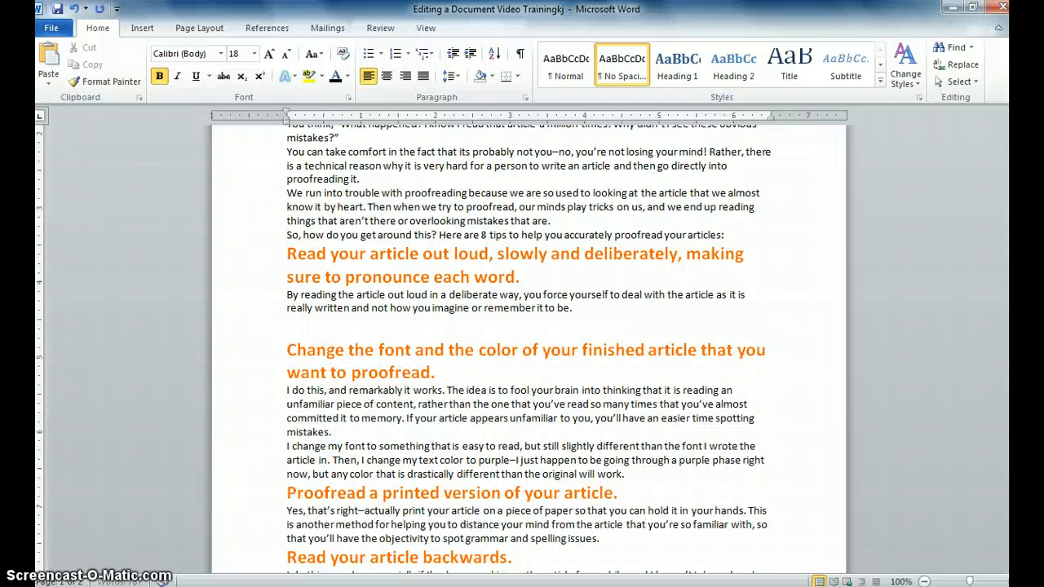
click(292, 327)
right_click(292, 327)
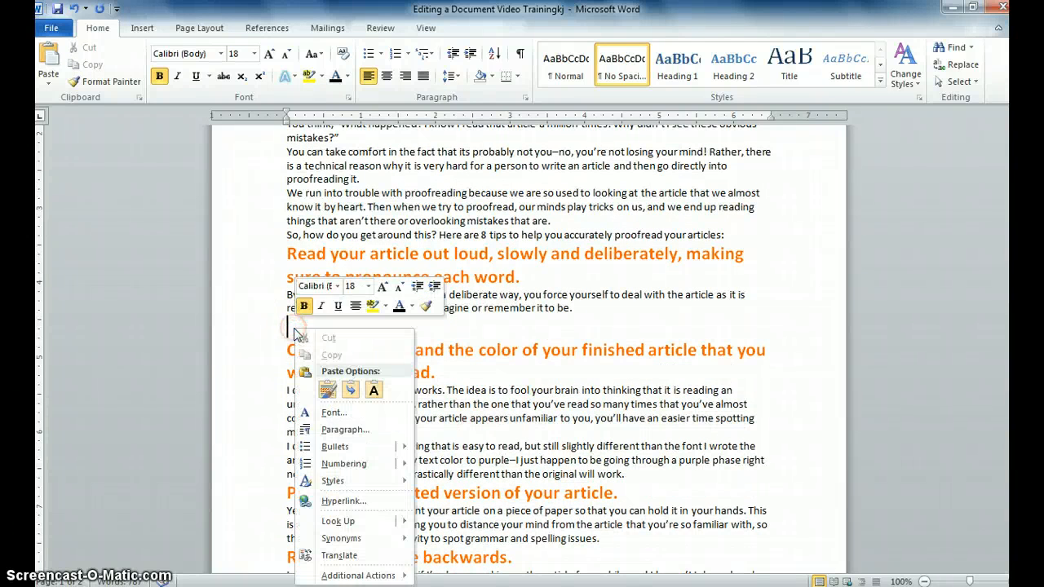
click(328, 391)
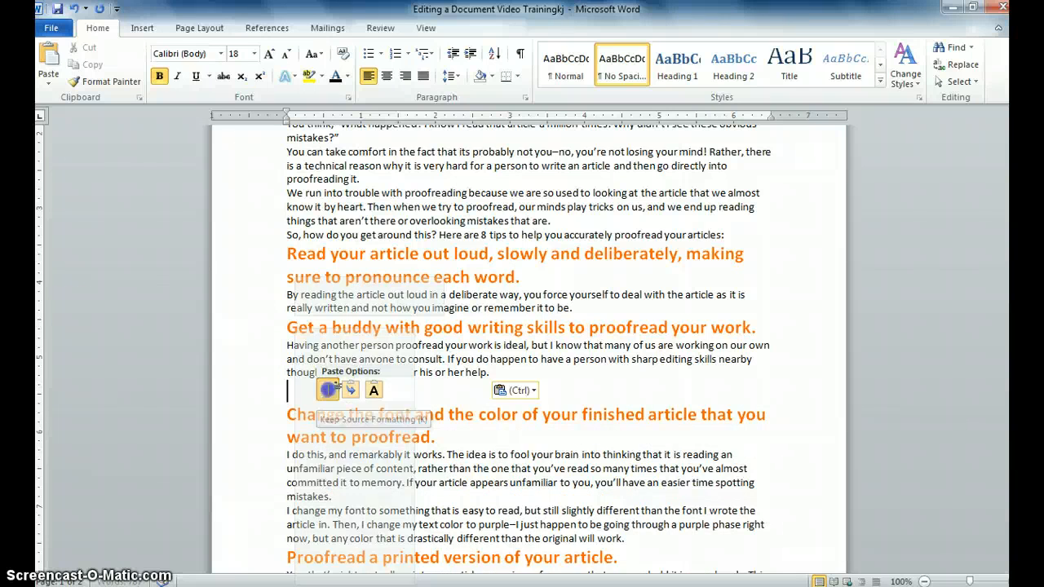
key(BackSpace)
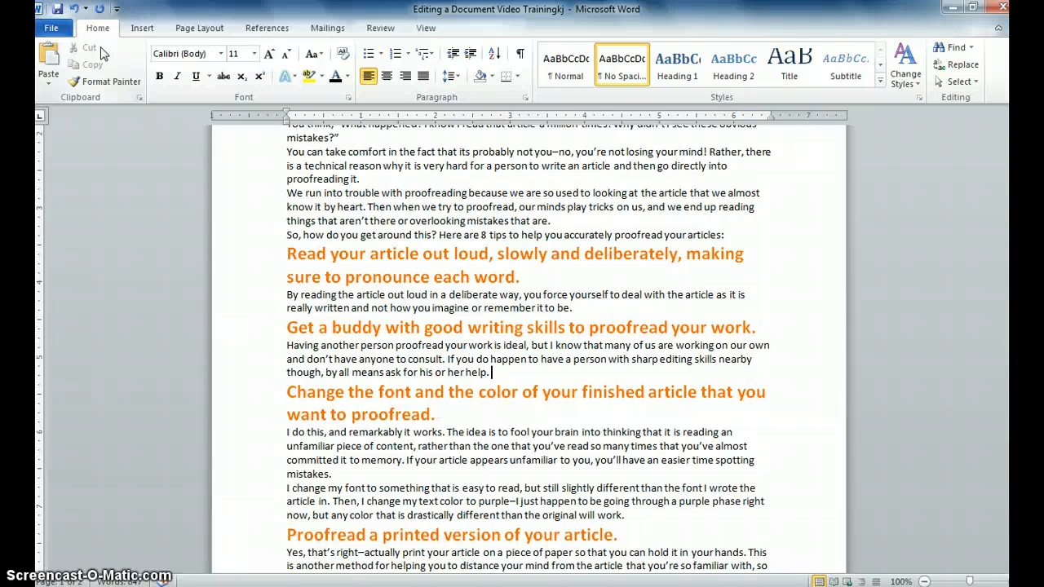
Step: Display the Office Clipboard to view its collected items, and close it
click(131, 86)
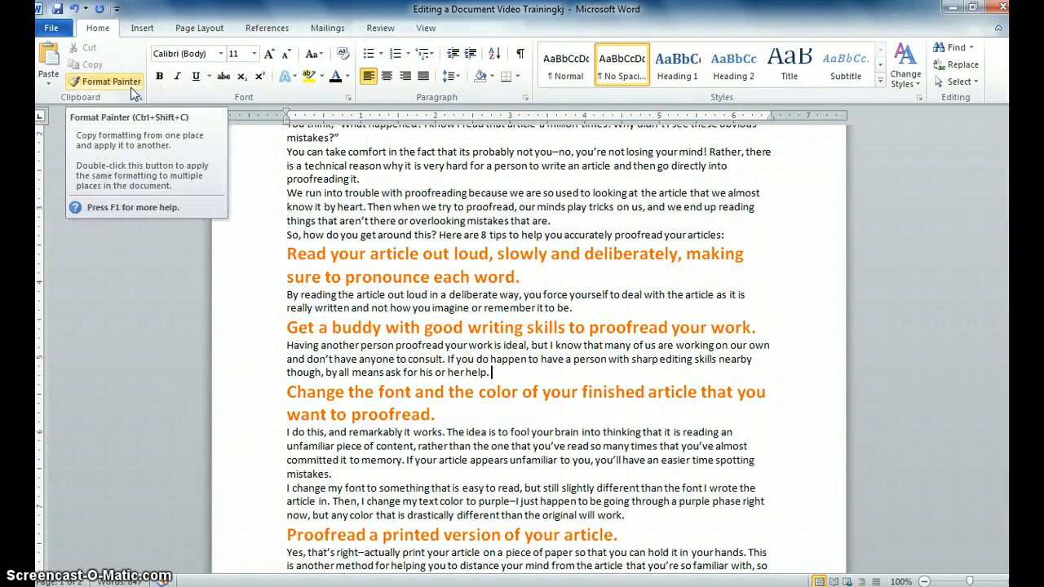
click(123, 80)
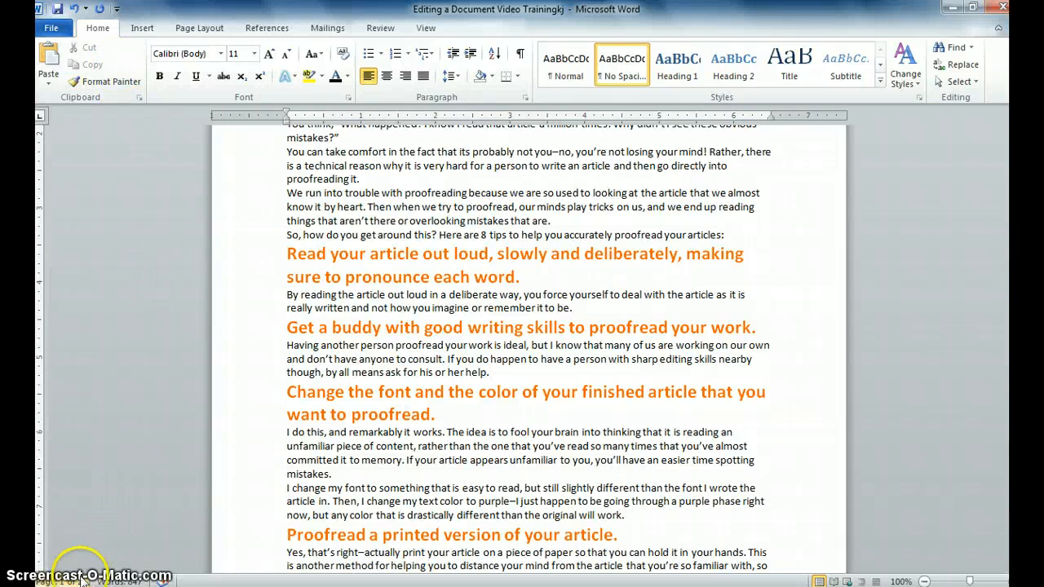
click(140, 101)
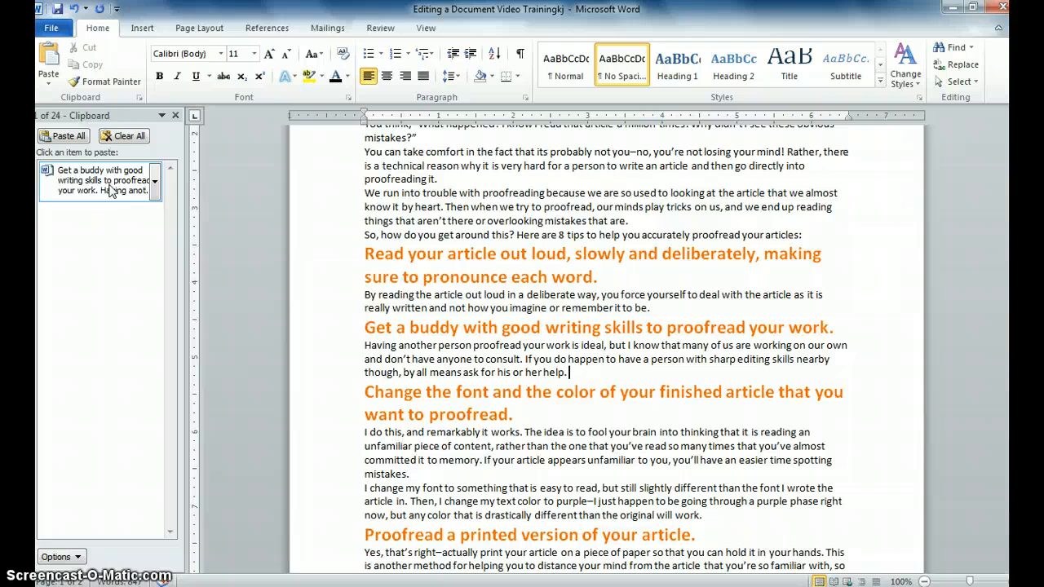
click(175, 115)
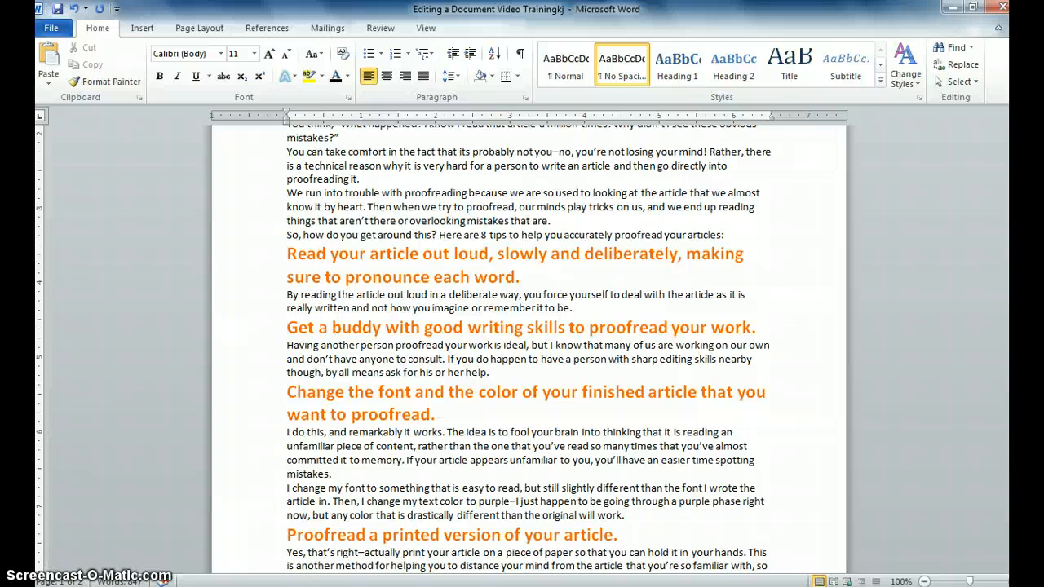
Step: Place the insertion point after "Article From:" at the end of the document
drag(1015, 246, 1011, 432)
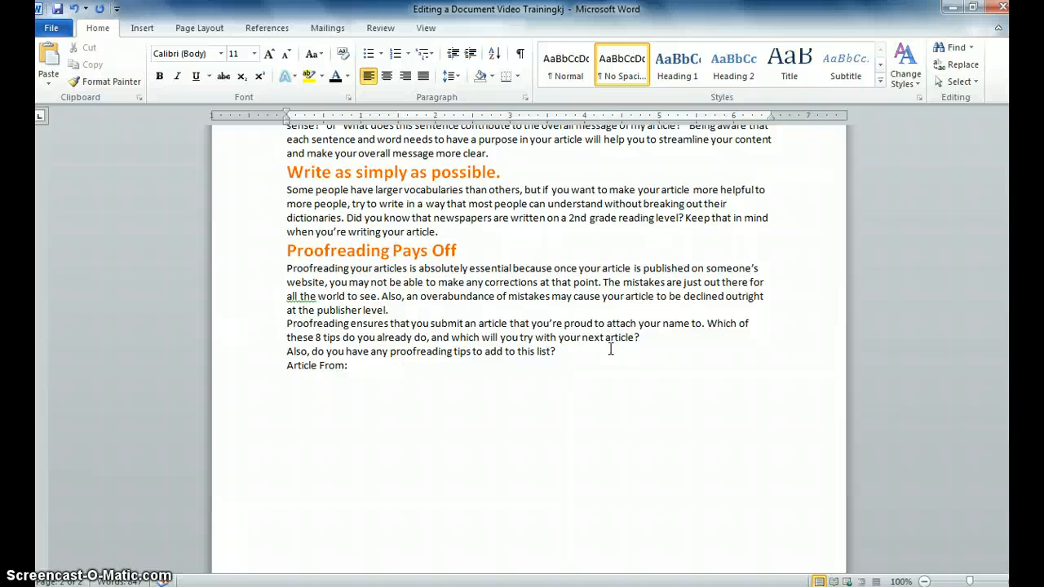
click(448, 380)
click(364, 432)
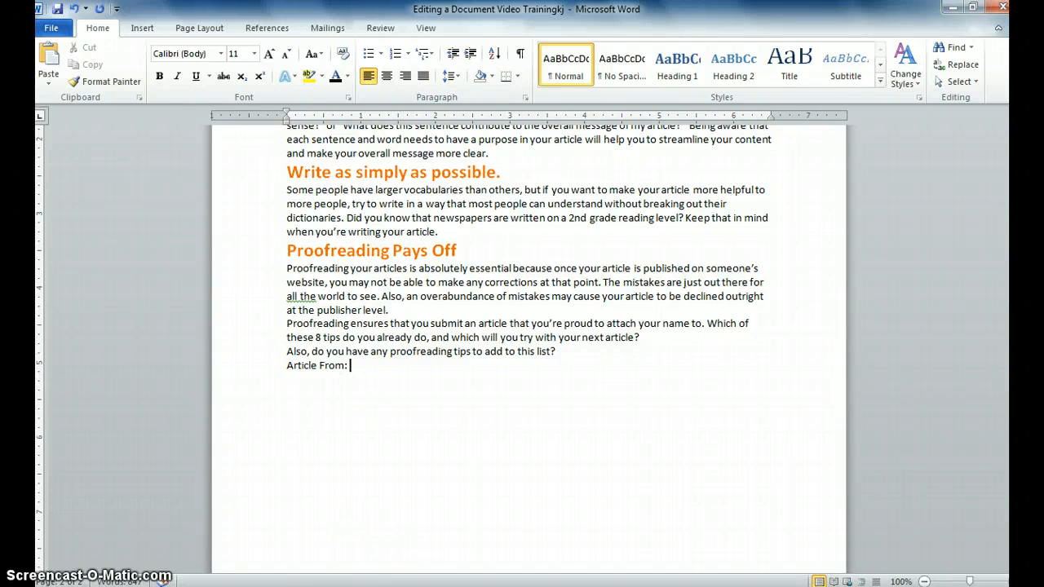
Step: Open the AutoCorrect options in Word's proofing settings and switch "Capitalize first letter of sentences" off and back on
click(51, 29)
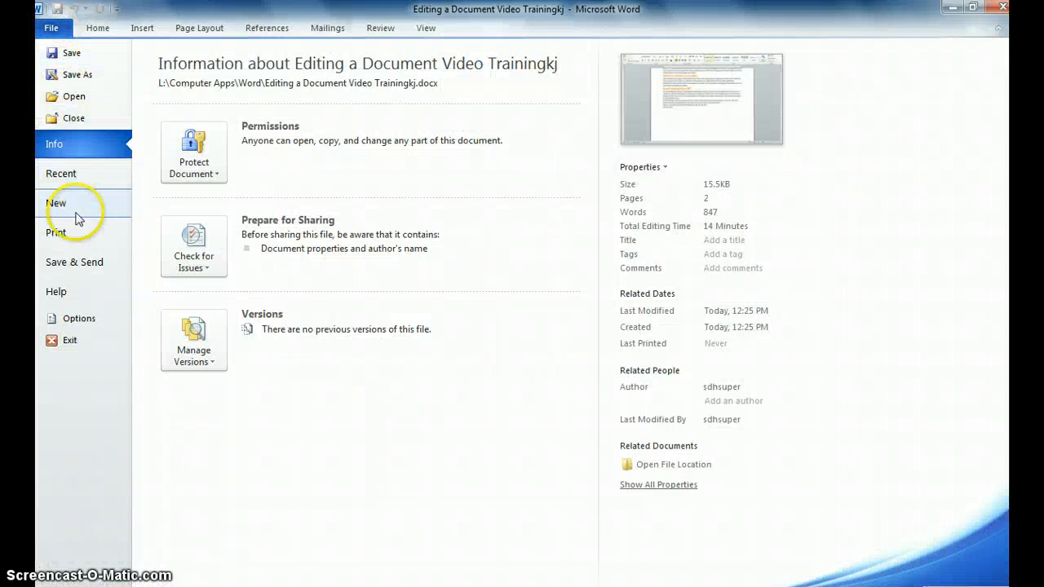
click(75, 320)
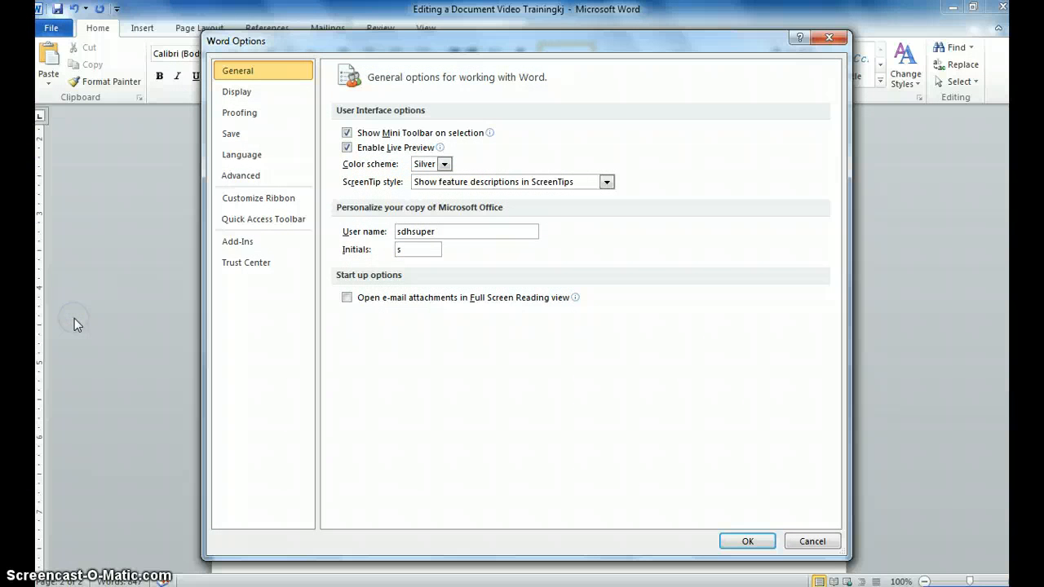
click(241, 113)
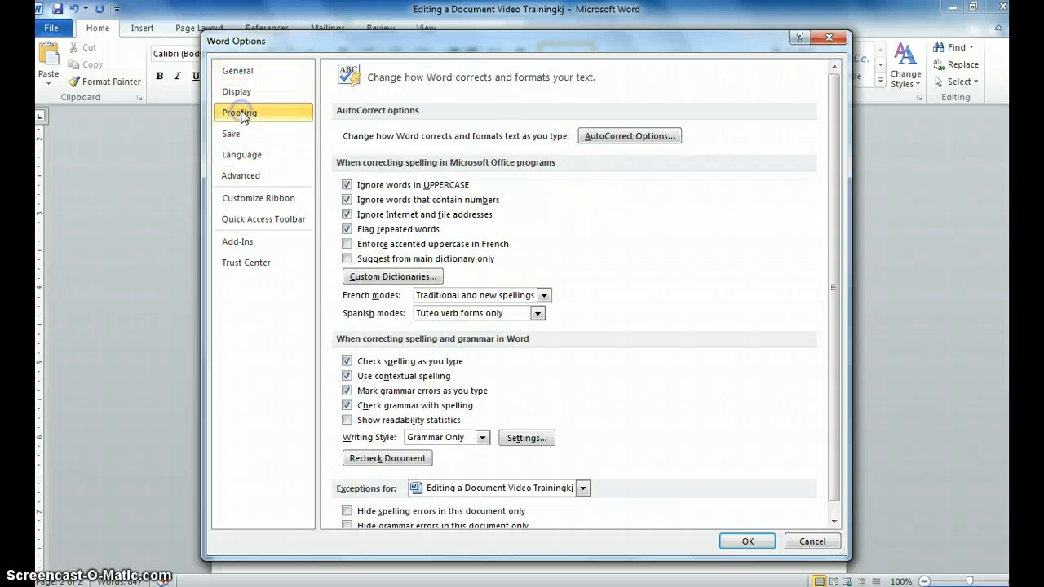
click(611, 137)
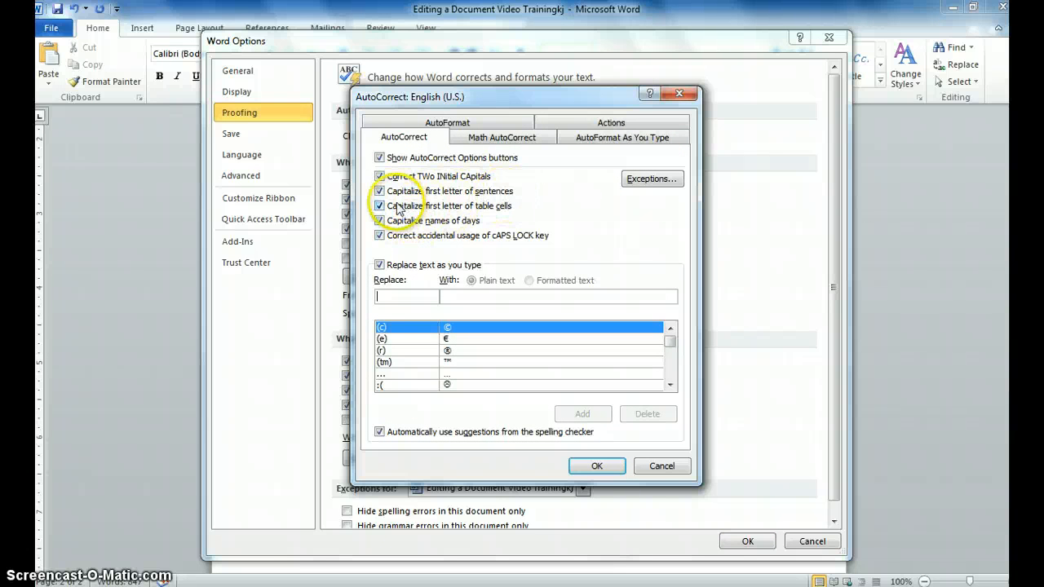
click(379, 191)
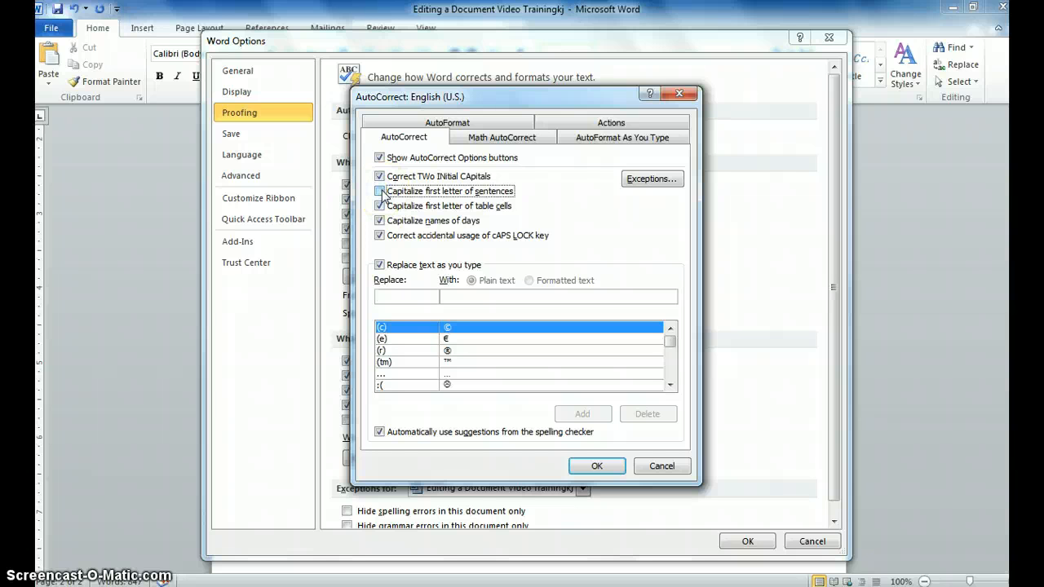
click(380, 191)
Step: Add an AutoCorrect entry that replaces "cam" with "Creative Article Marketing", and use the abbreviation to complete the "Article From:" line
click(402, 298)
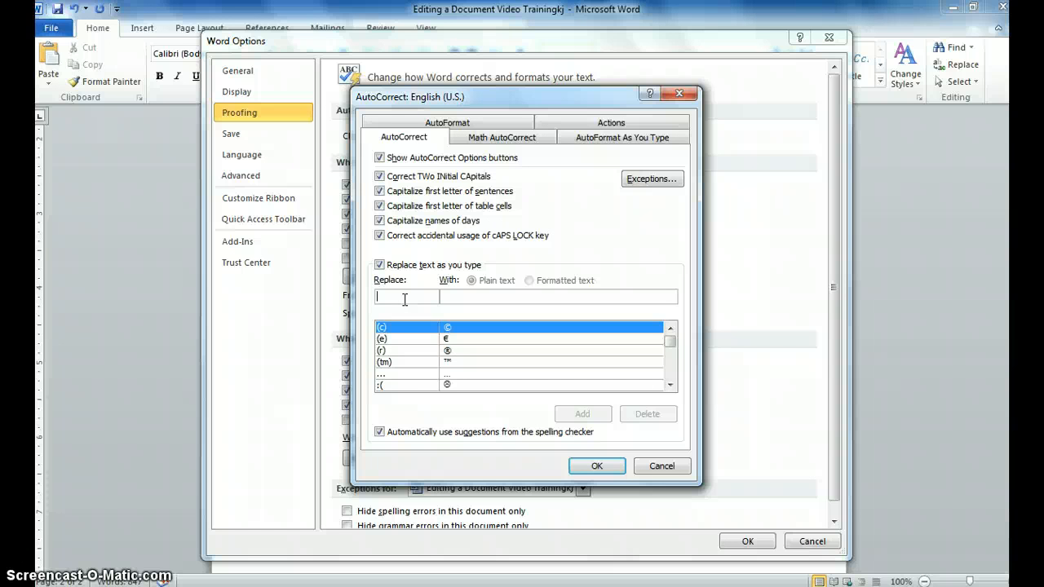
text(cam)
click(437, 298)
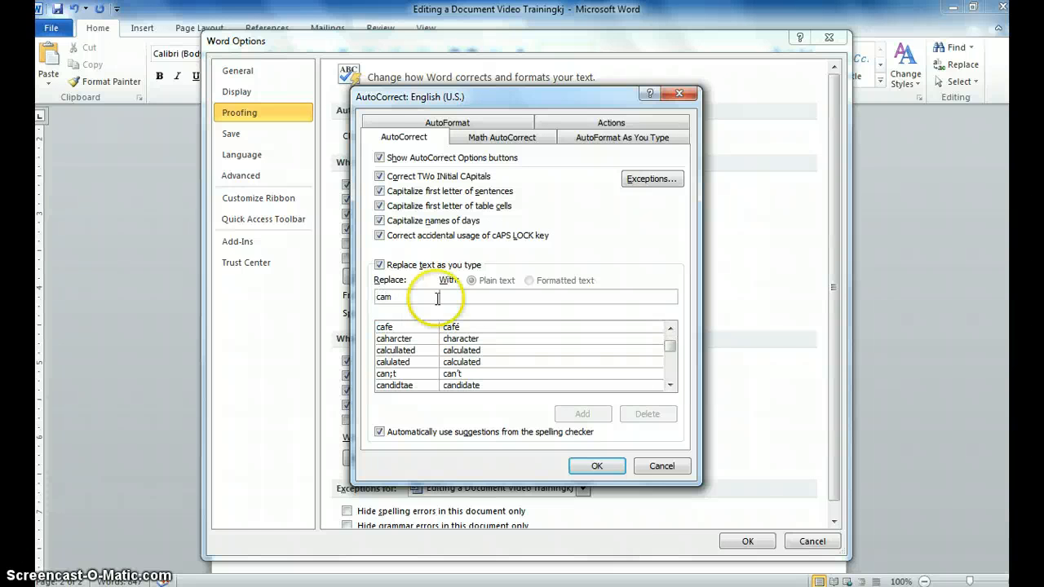
click(473, 297)
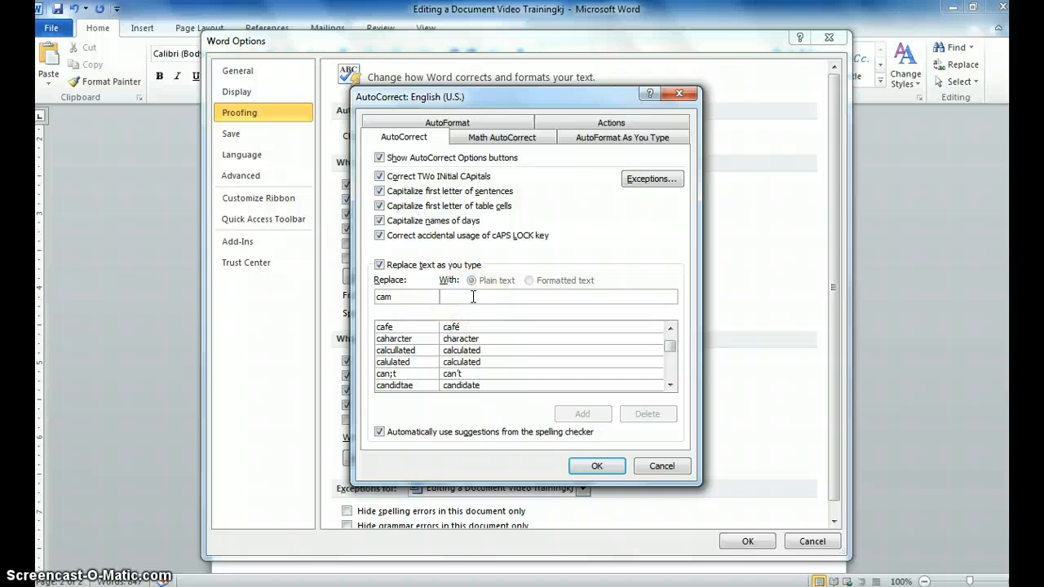
text(Cr)
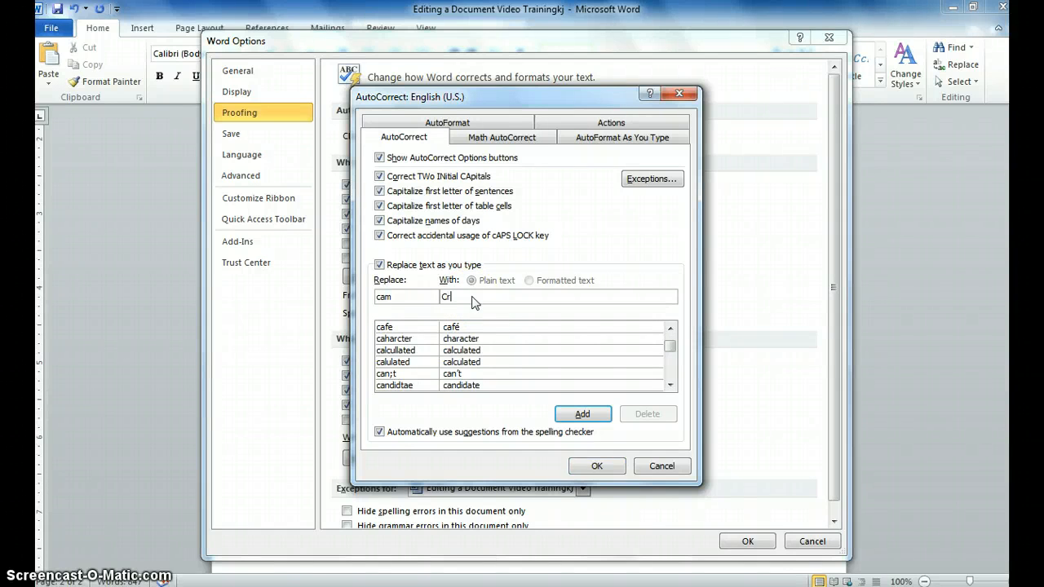
text(eative Article Marketing)
click(584, 414)
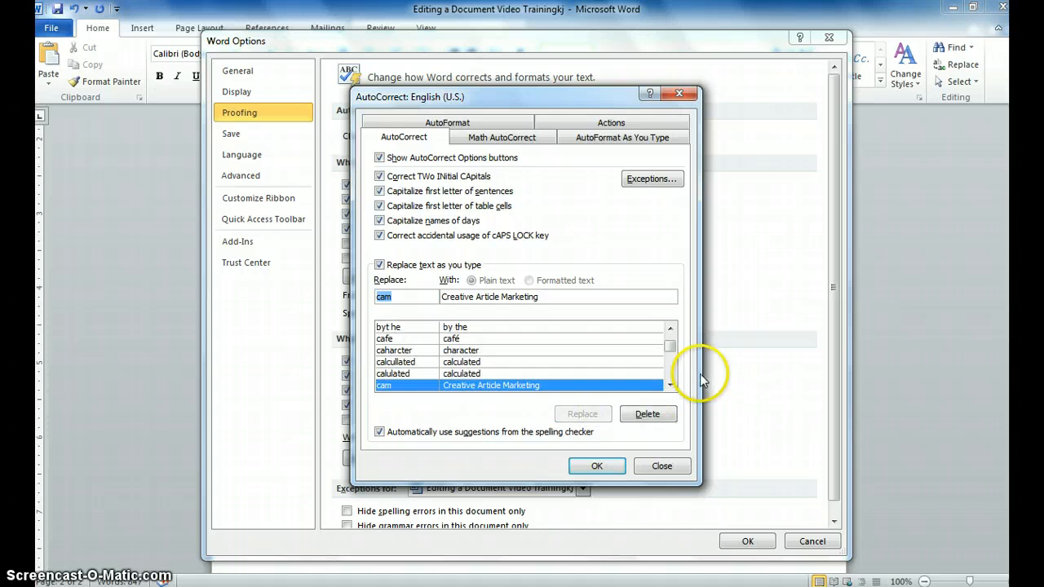
drag(670, 346, 685, 326)
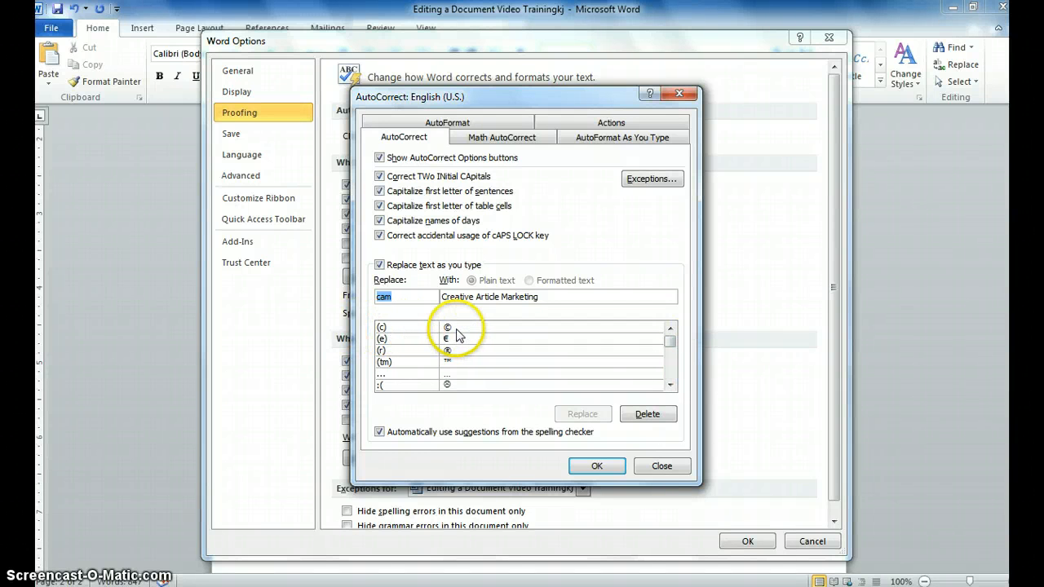
click(601, 464)
click(746, 541)
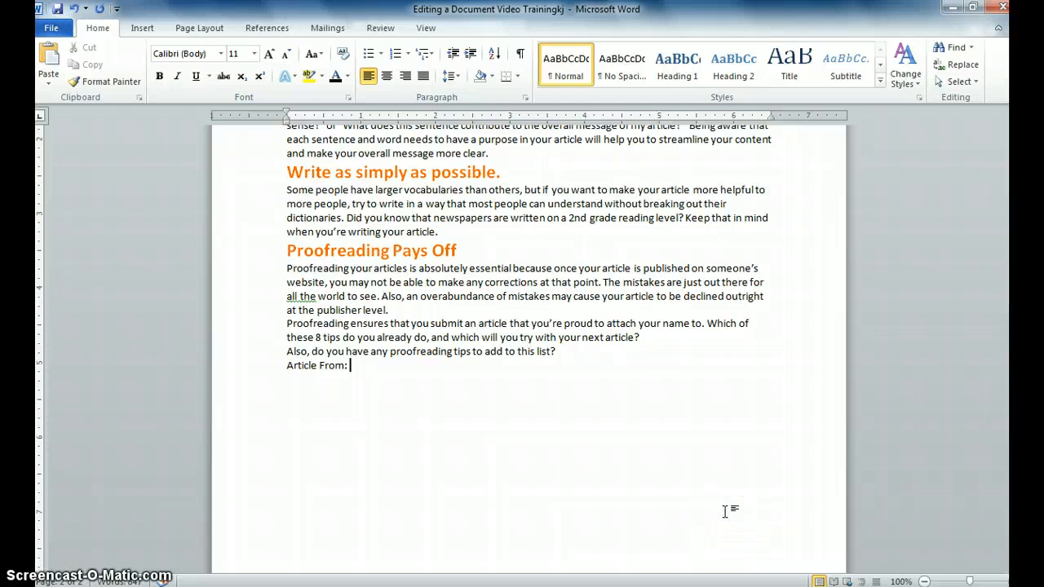
text(cam)
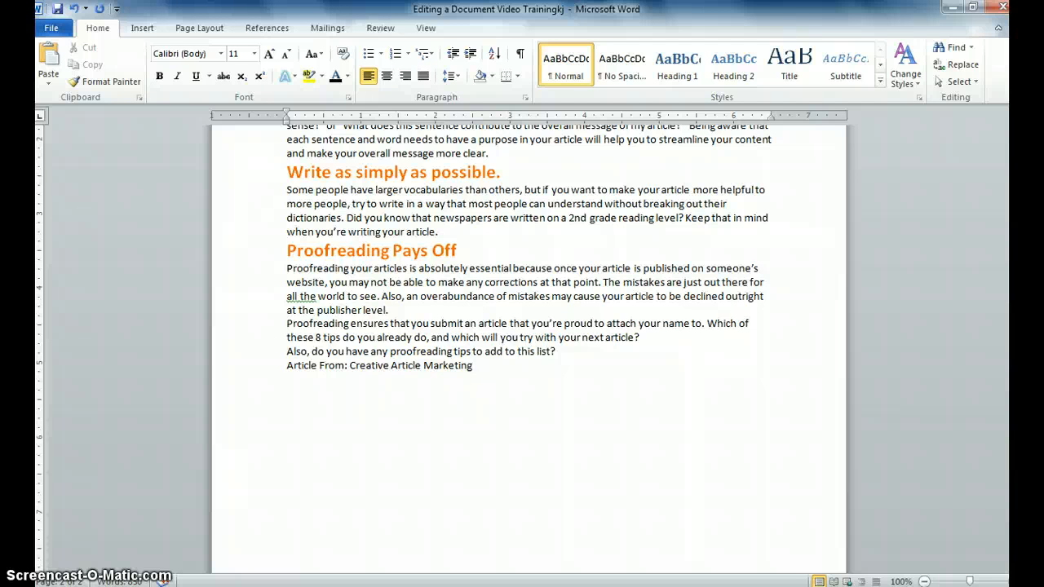
Step: Run the spelling and grammar check and ignore once the capitalization flags on "For" and "In" in the title
click(378, 29)
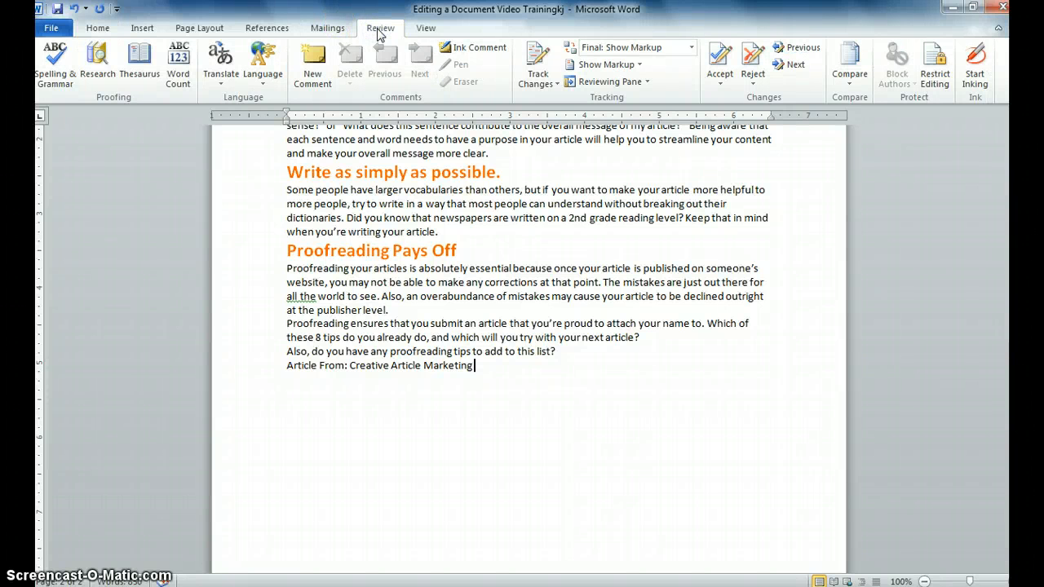
click(57, 79)
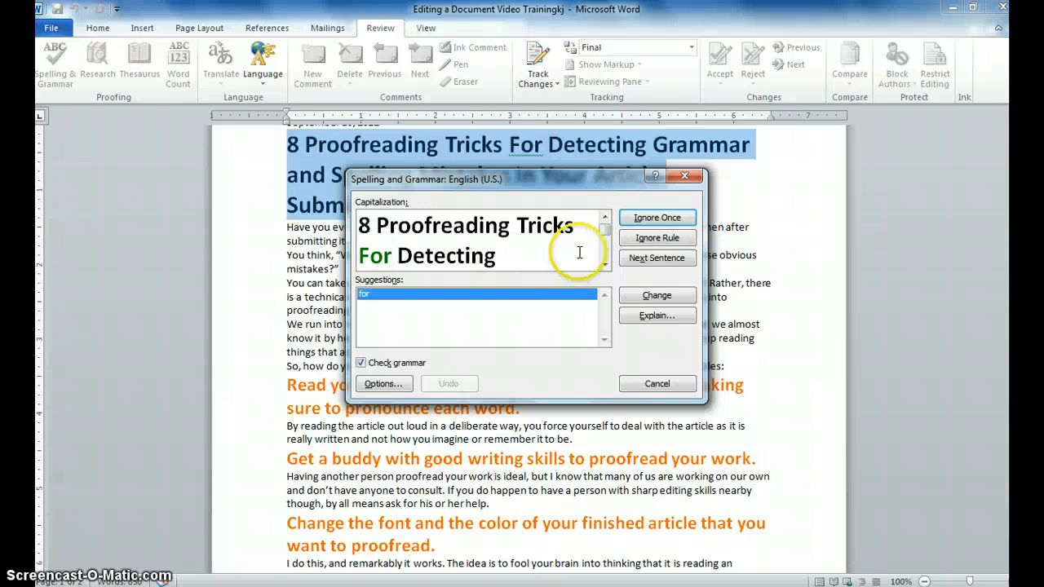
click(652, 220)
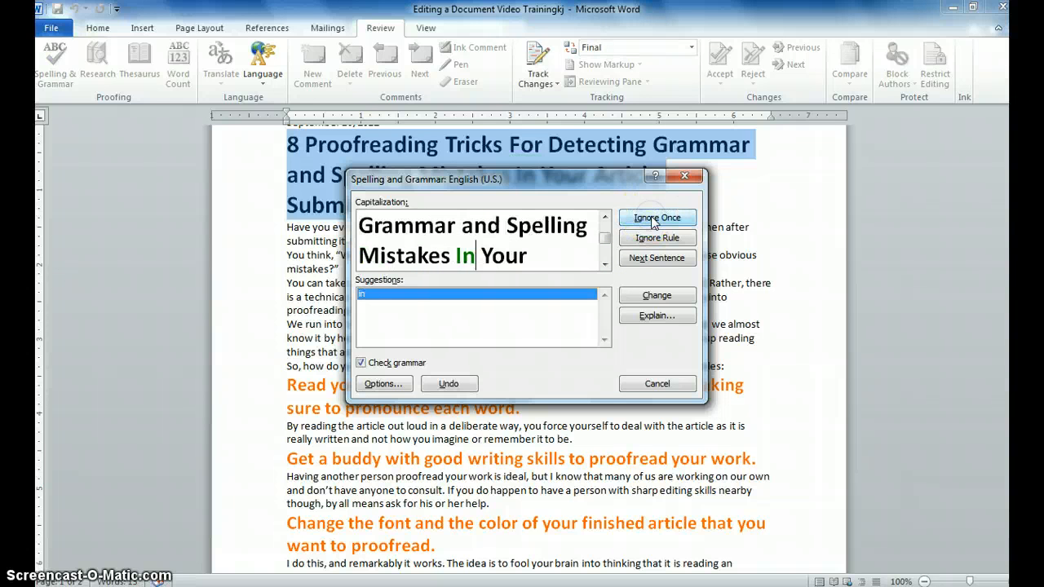
click(654, 220)
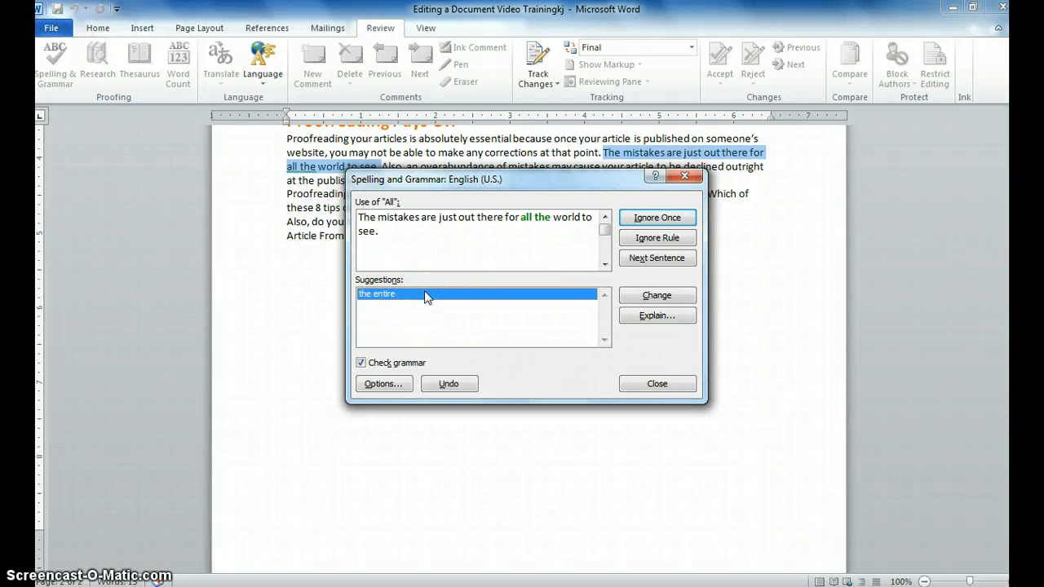
Step: Accept the grammar suggestion replacing "all the" with "the entire" in the mistakes sentence, and finish the spelling and grammar check
click(636, 296)
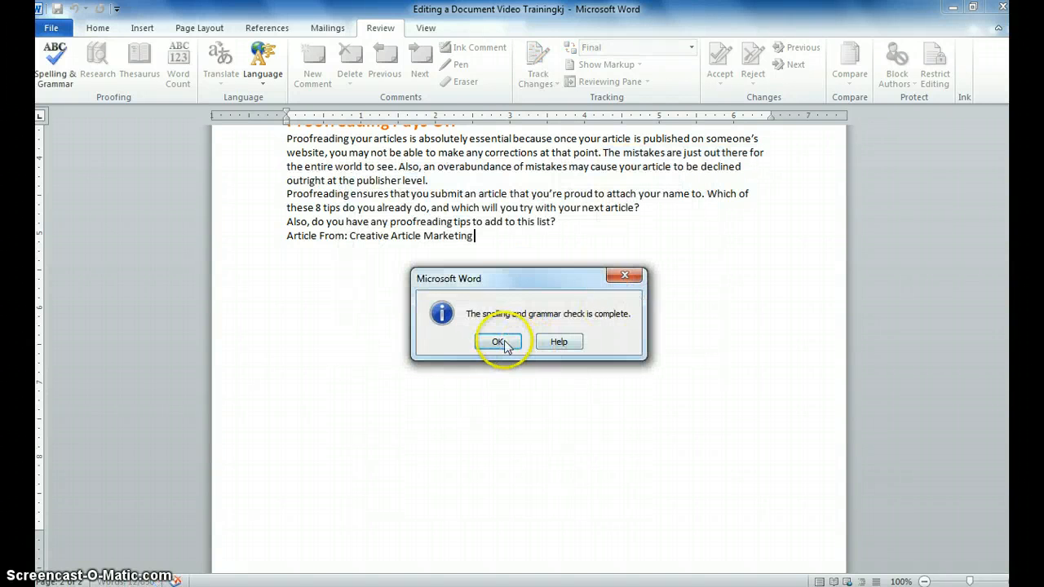
click(499, 342)
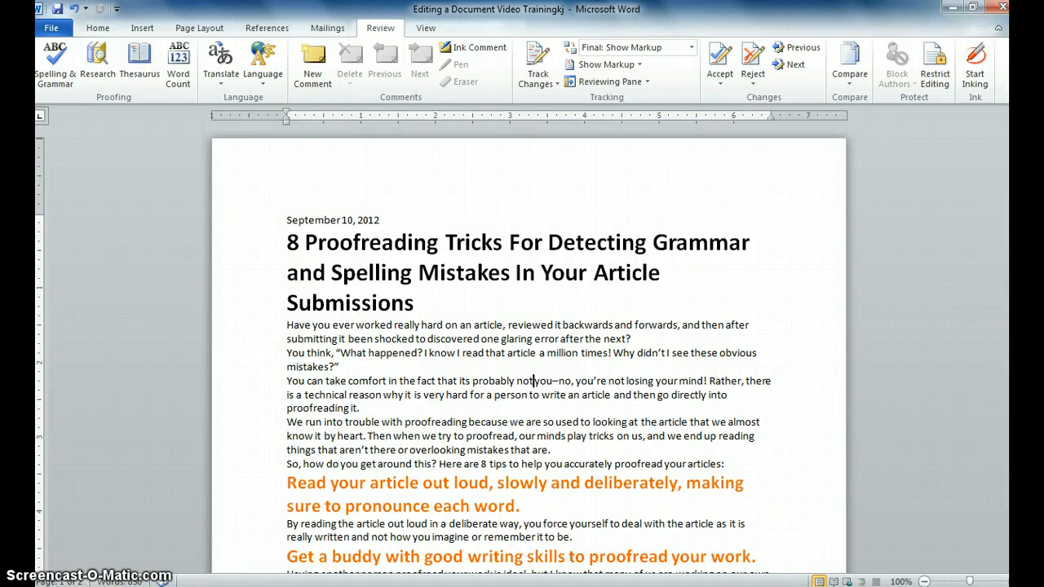
Step: Proofread the article and correct "its" to "it's" in the sentence beginning "You can take comfort in the fact"
scroll(529, 351, down, 5)
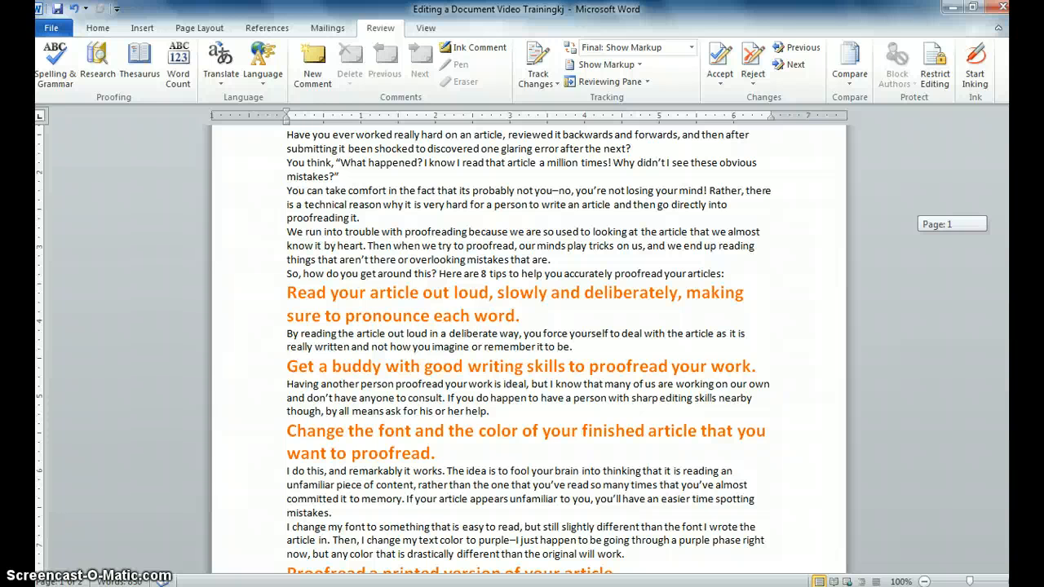
scroll(528, 349, down, 1)
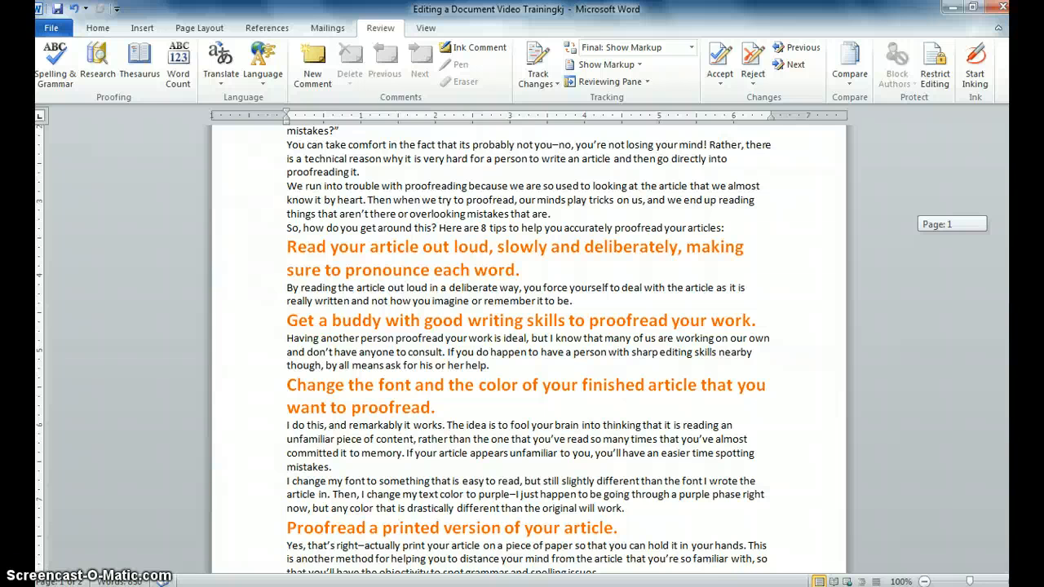
scroll(533, 373, up, 5)
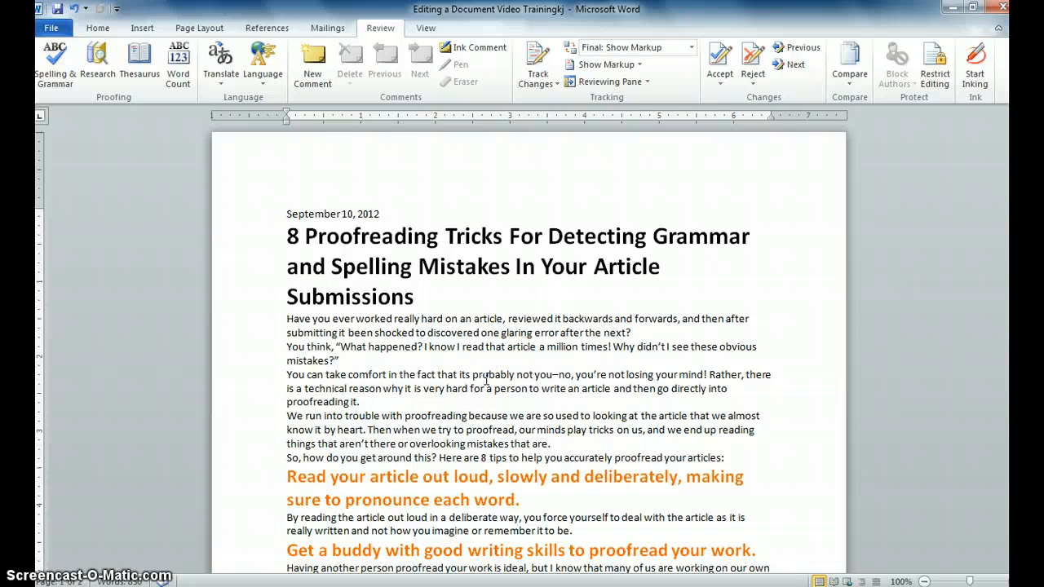
click(462, 375)
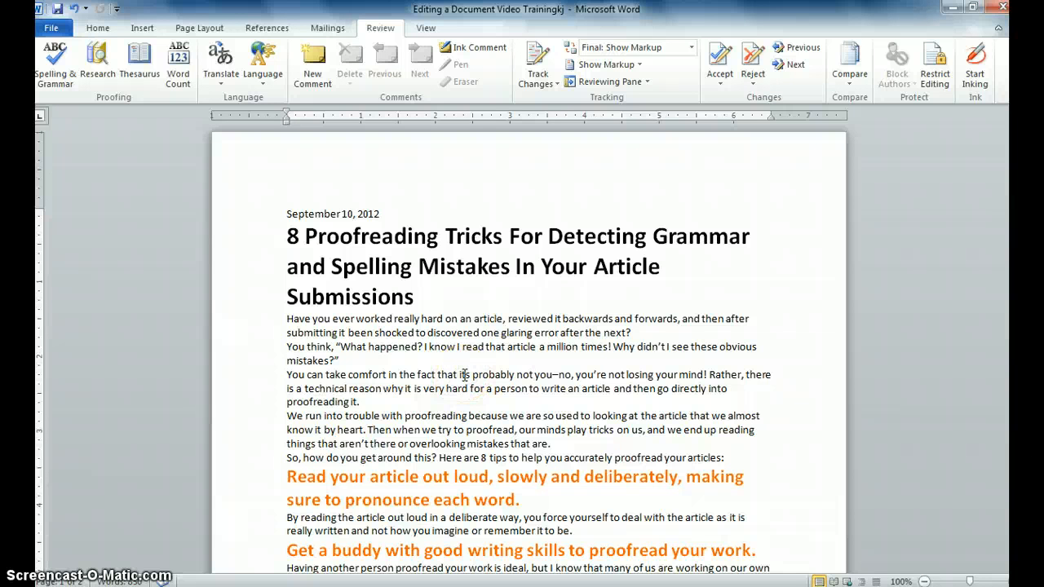
text(')
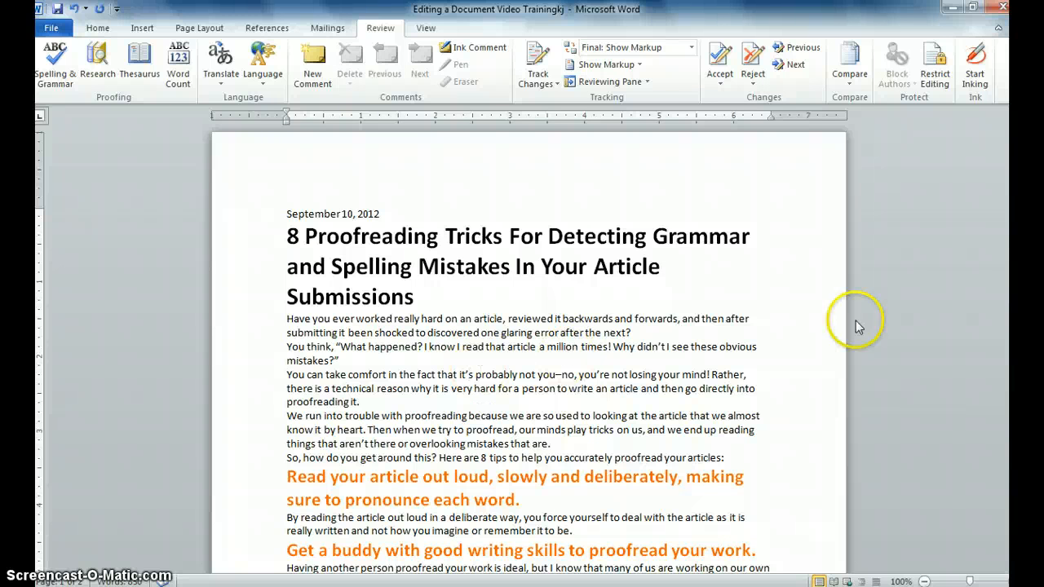
drag(1008, 228, 1008, 473)
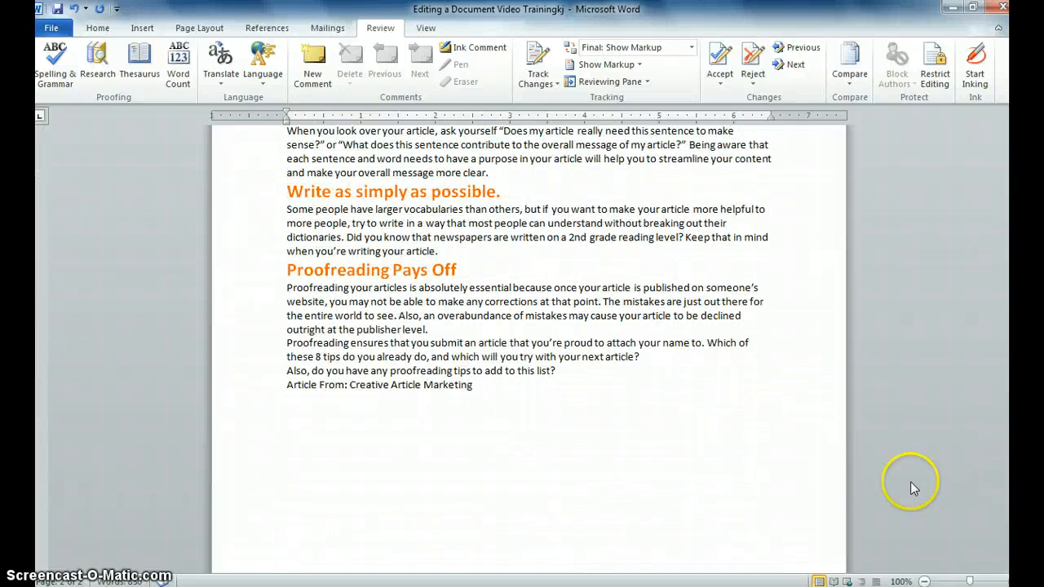